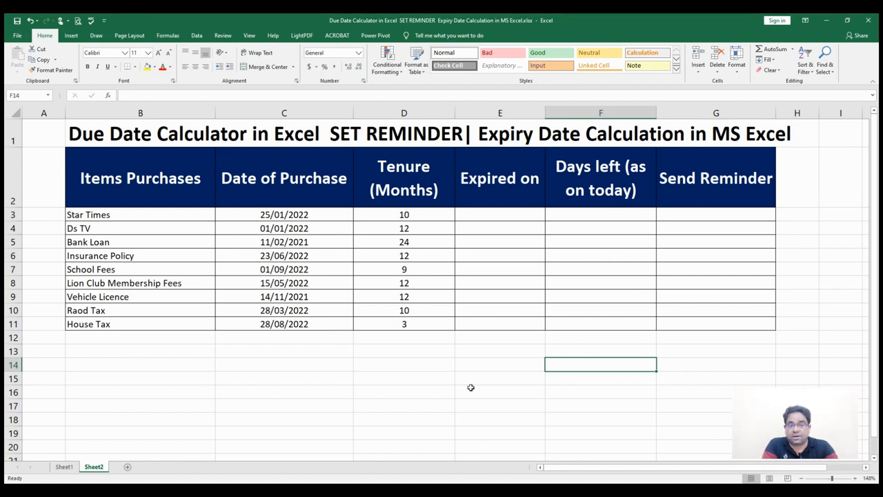
- Review the purchased items in rows 3 to 11 together with their purchase dates and tenures in months
left_click(130, 211)
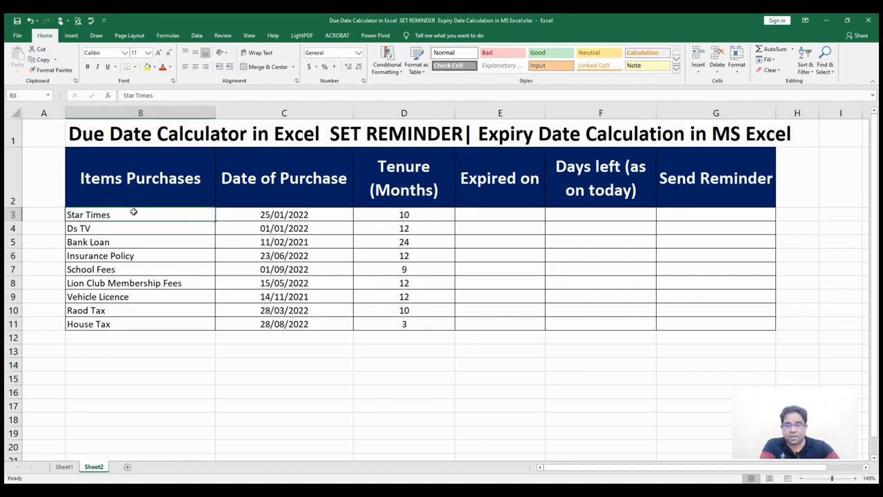
left_click(246, 214)
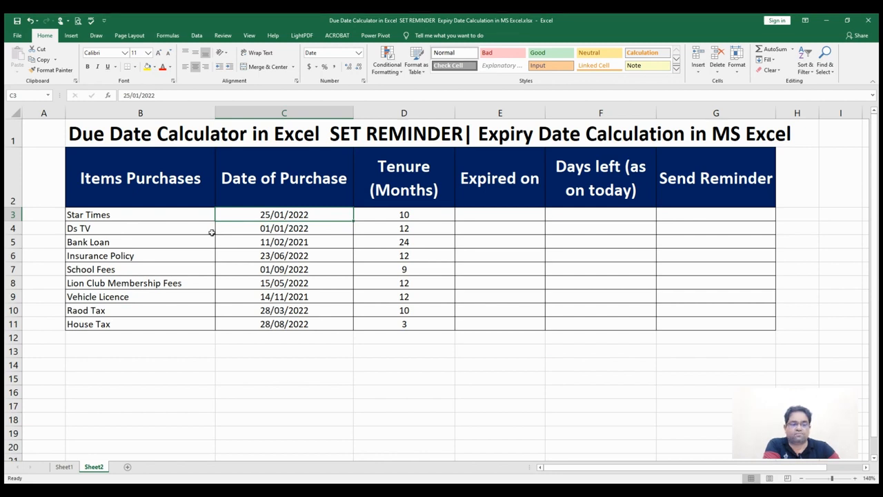
left_click(276, 230)
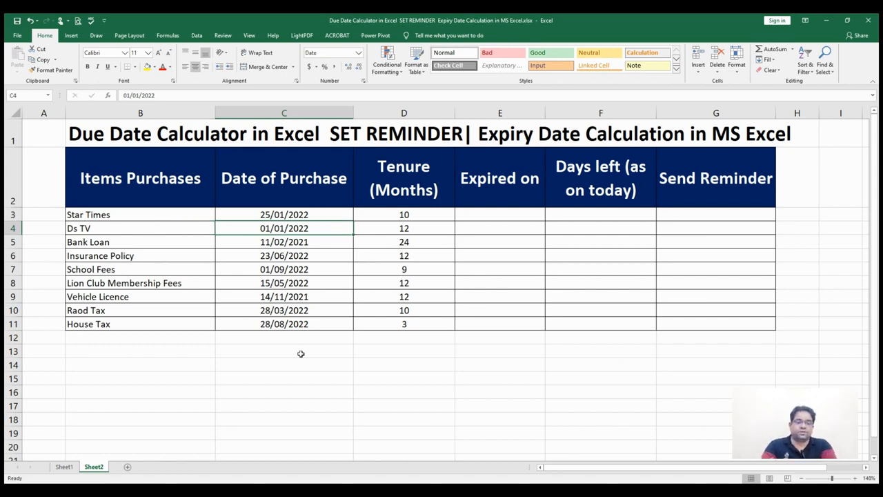
left_click(178, 241)
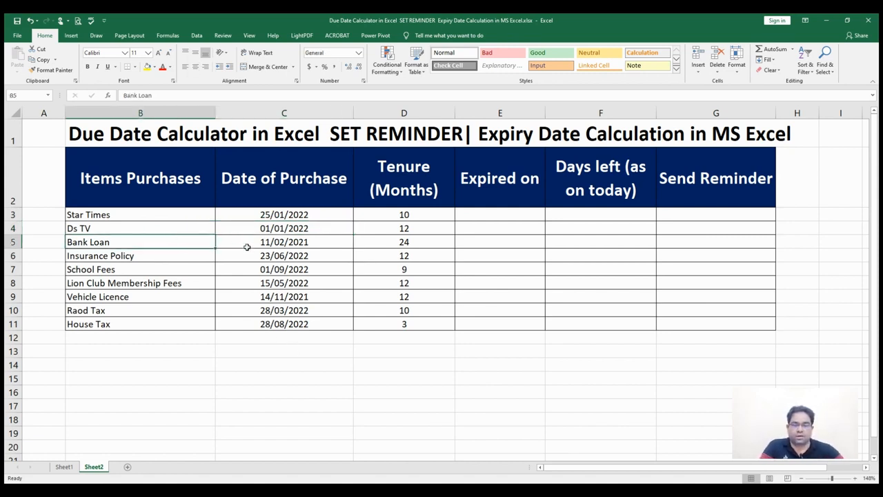
left_click(246, 246)
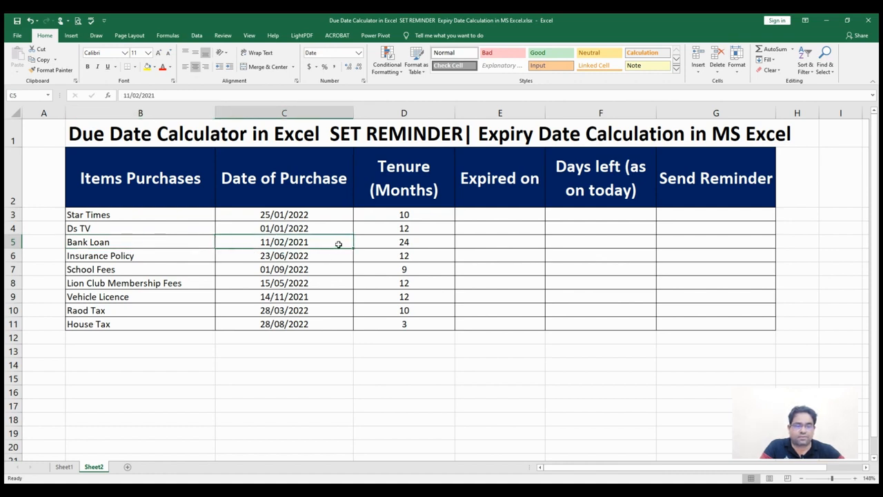
left_click(387, 241)
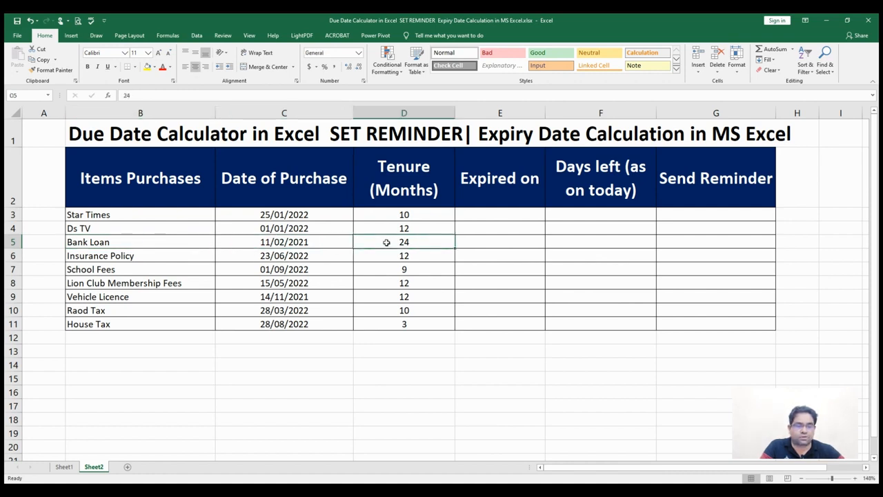
left_click(154, 259)
left_click(316, 259)
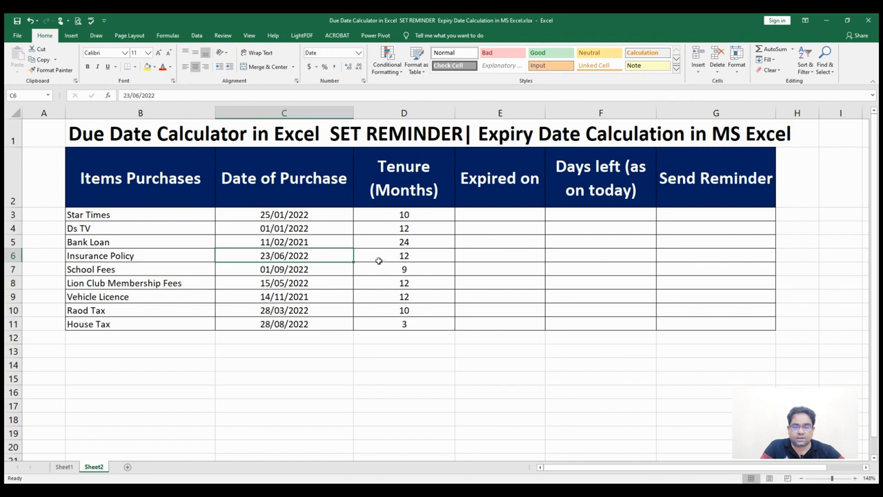
left_click(401, 260)
left_click(202, 275)
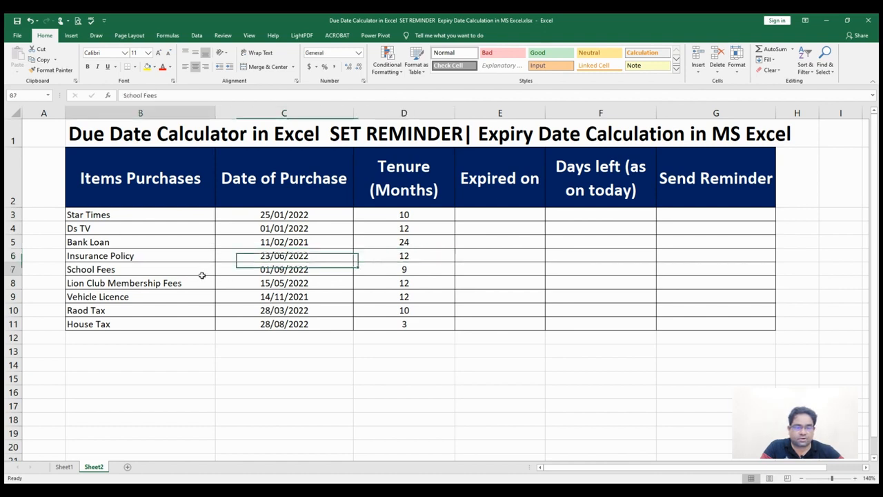
left_click(288, 271)
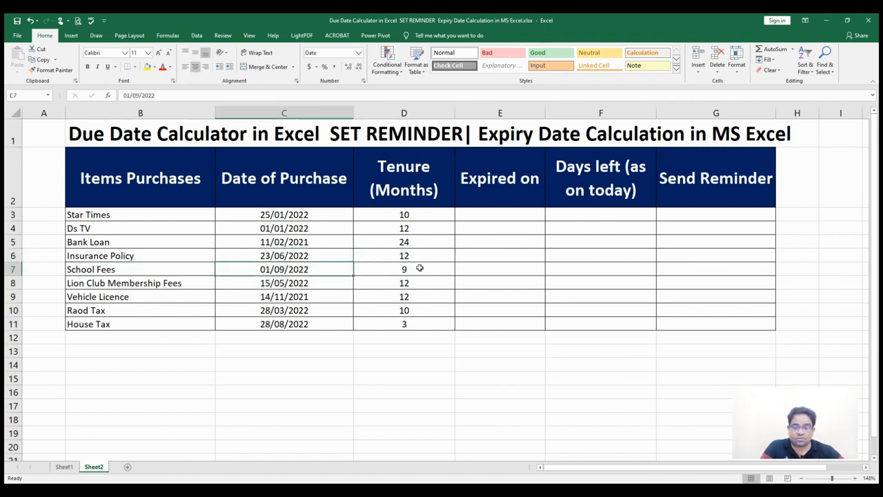
left_click(419, 268)
left_click(151, 283)
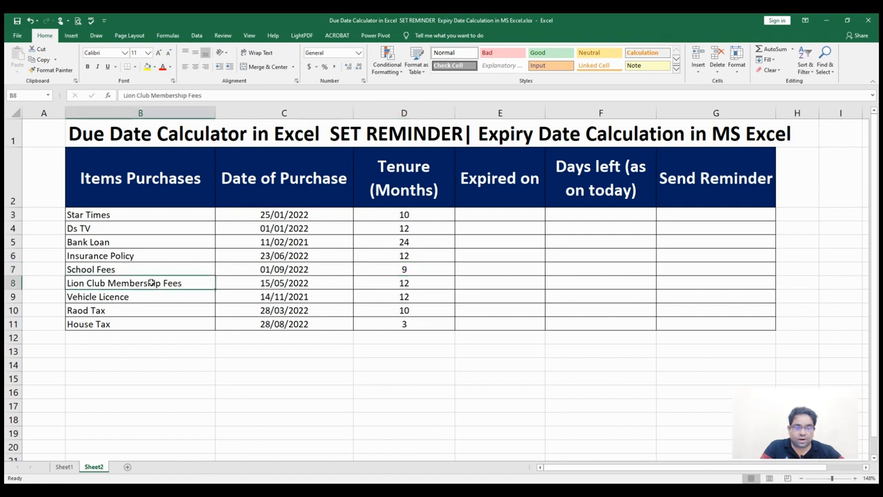
left_click(389, 284)
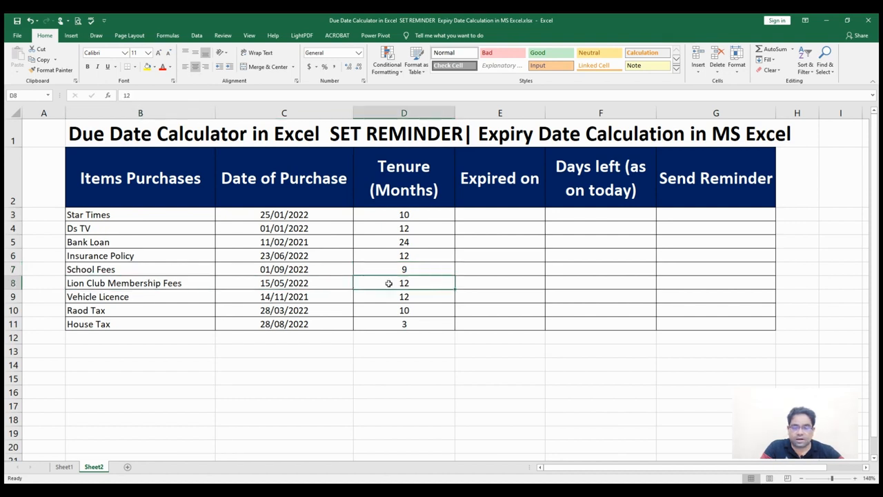
left_click(189, 299)
left_click(425, 298)
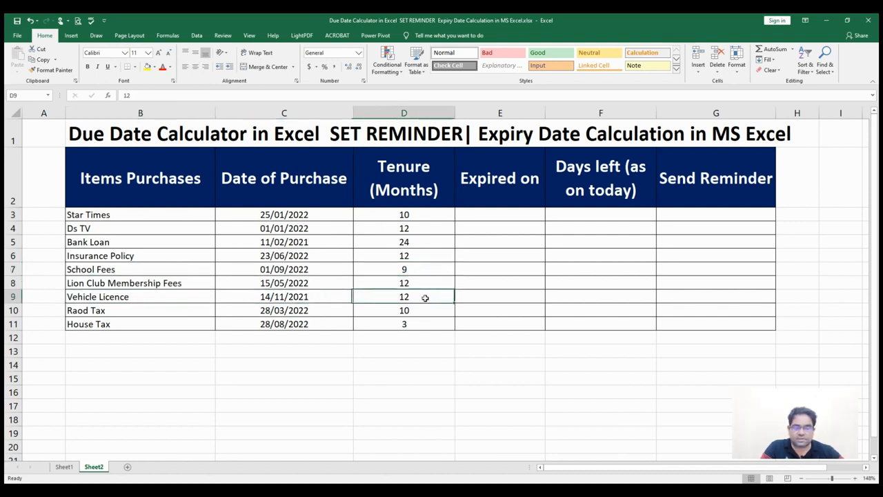
left_click(217, 323)
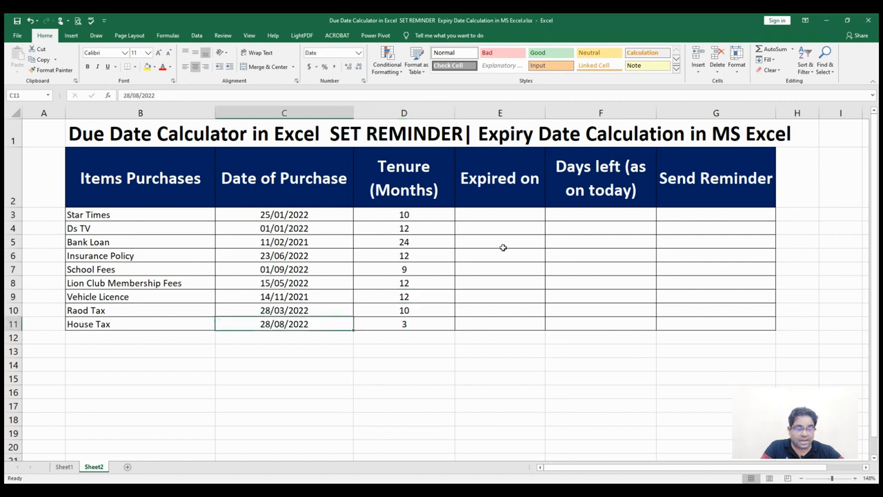
- Calculate the first item's expiry date in cell E3 with the formula =EDATE(C3,D3)
left_click(502, 213)
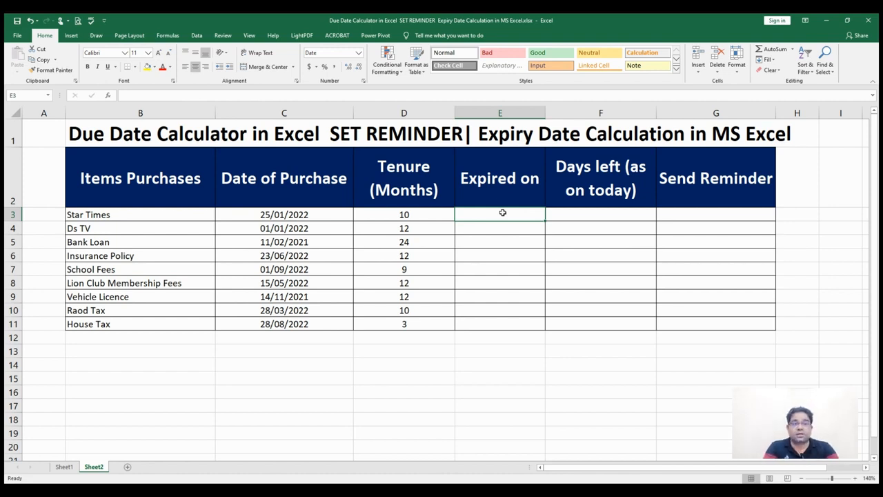
type("=")
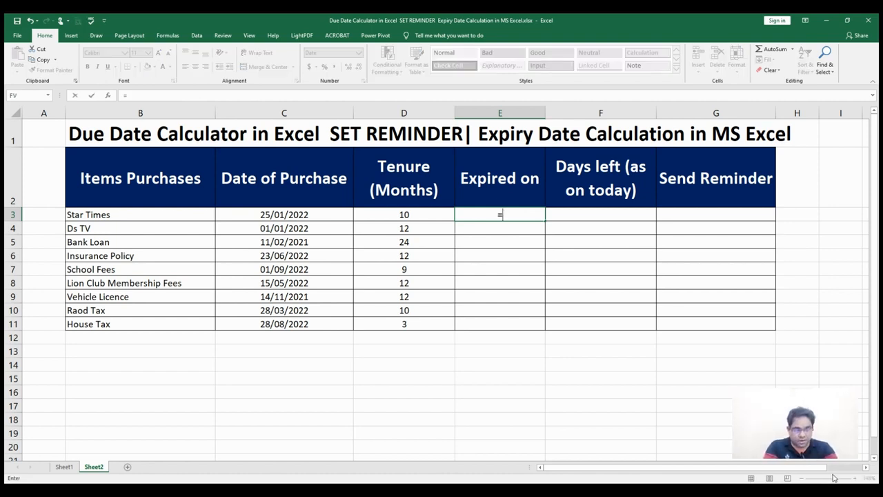
key("Escape")
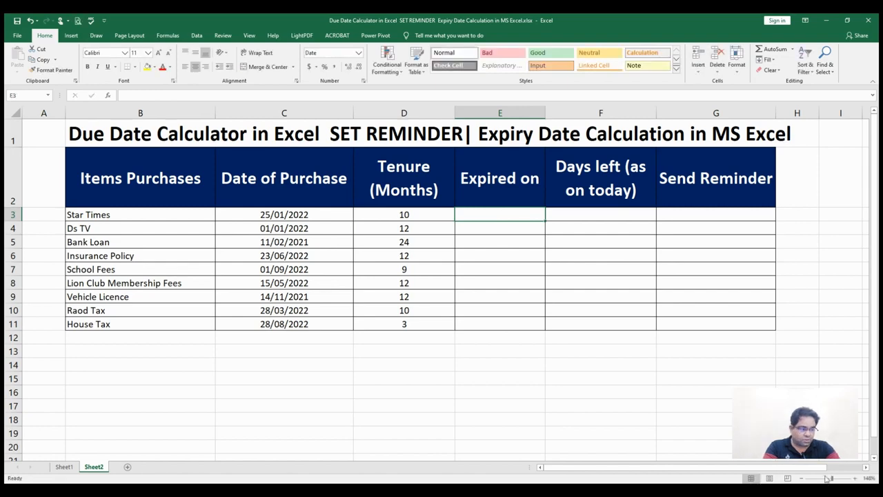
left_click_drag(833, 478, 838, 479)
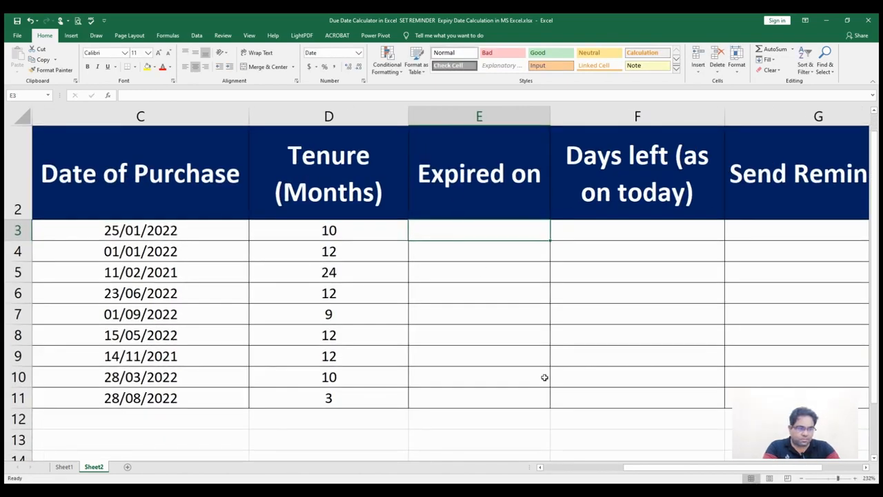
left_click_drag(659, 469, 628, 481)
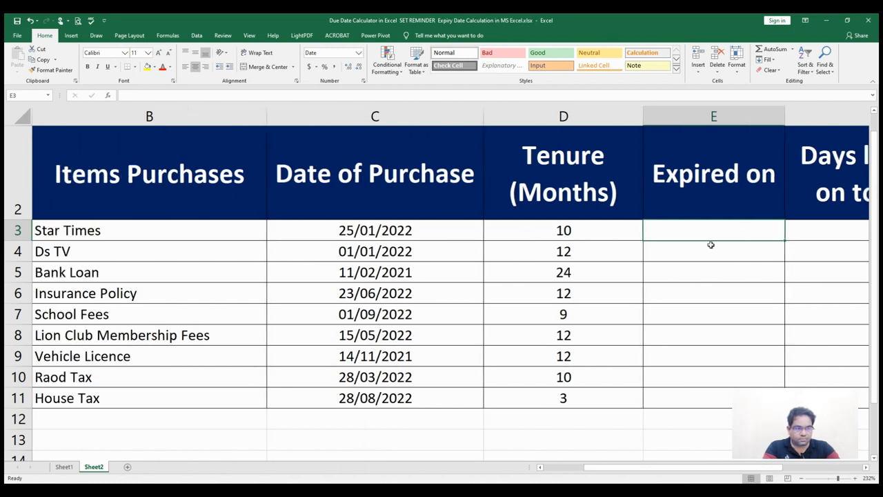
type("=edate")
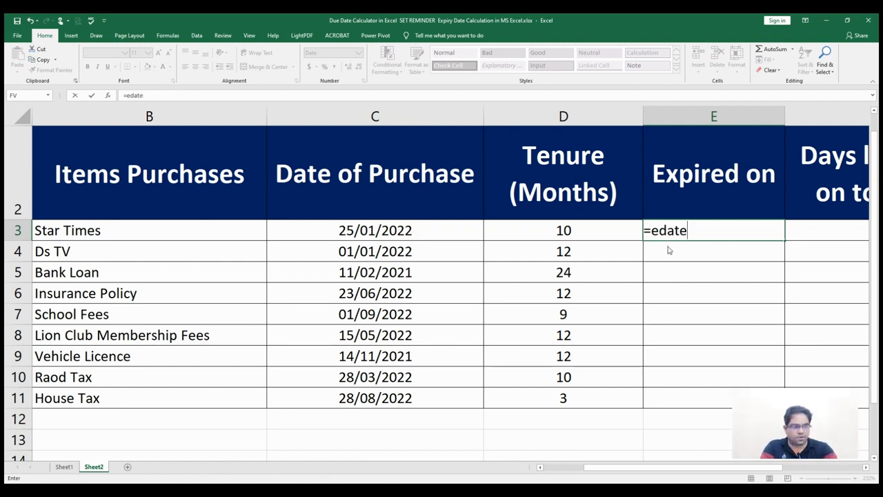
key("Tab")
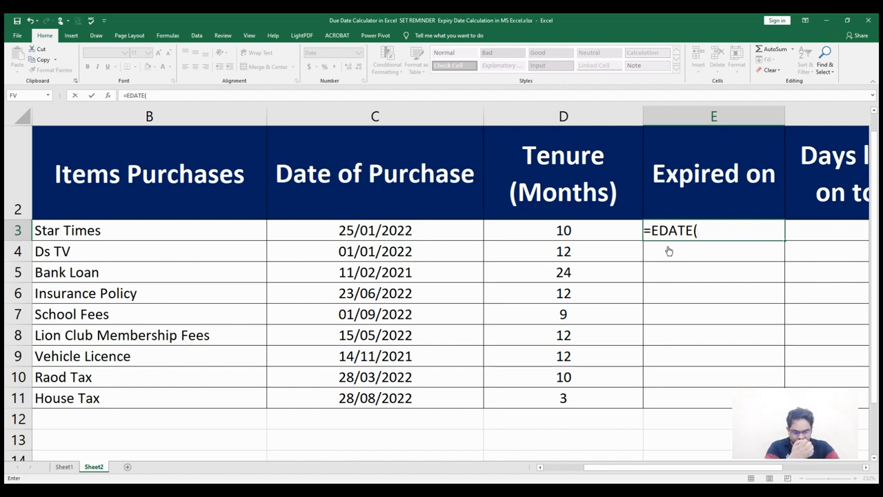
left_click(377, 235)
type(",")
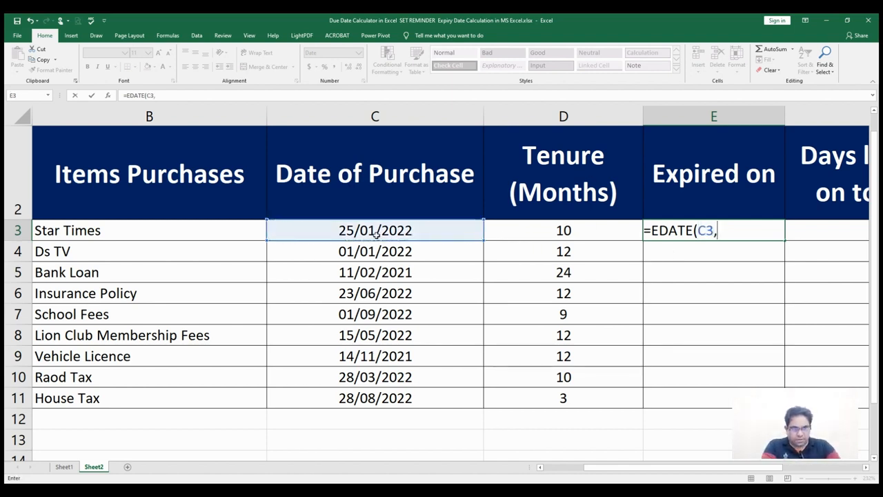
left_click(527, 240)
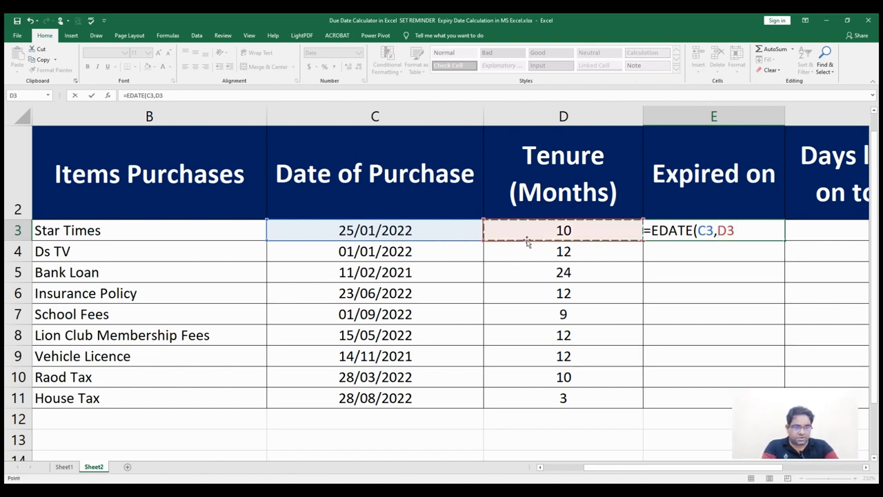
type(")")
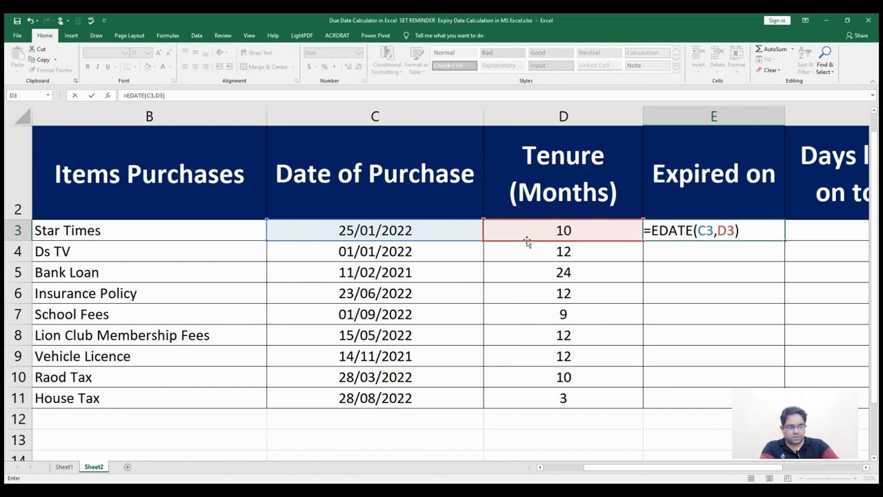
key("Return")
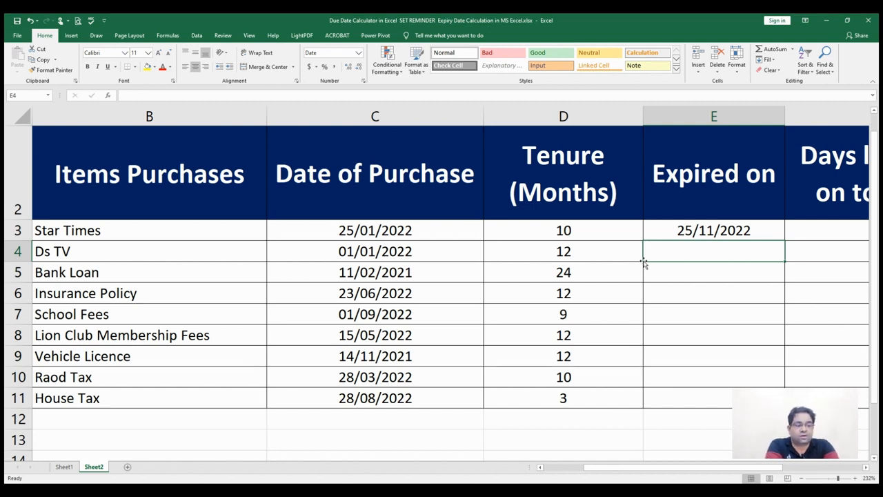
- Fill the expiry date formula from E3 down through E11 for the remaining items
left_click(724, 234)
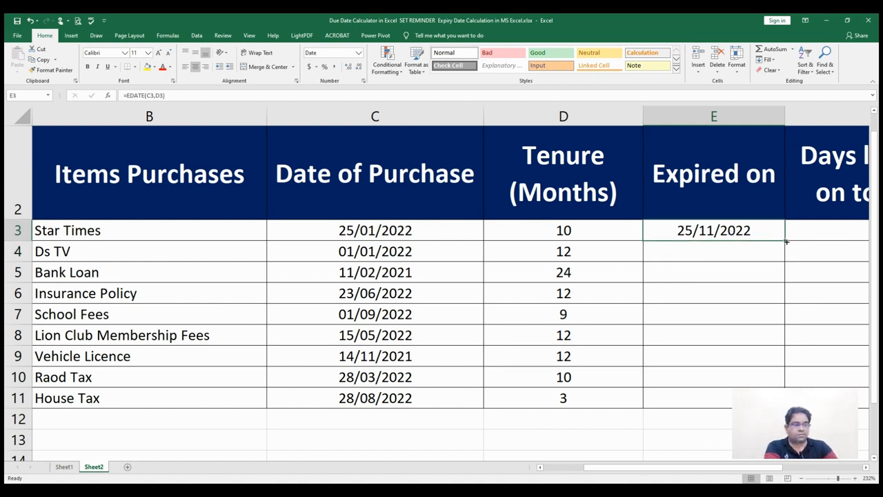
left_click_drag(786, 242, 773, 404)
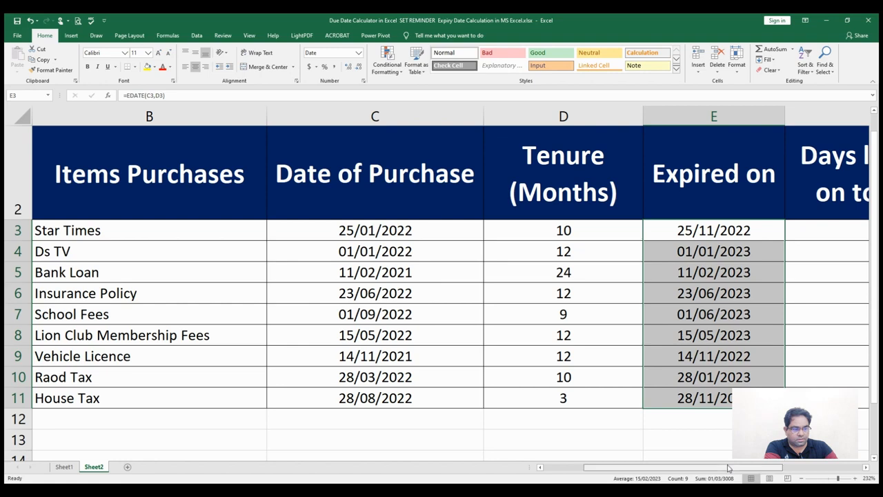
- Calculate the first item's days left in cell F3 with the formula =E3-TODAY()-1
left_click_drag(727, 469, 767, 478)
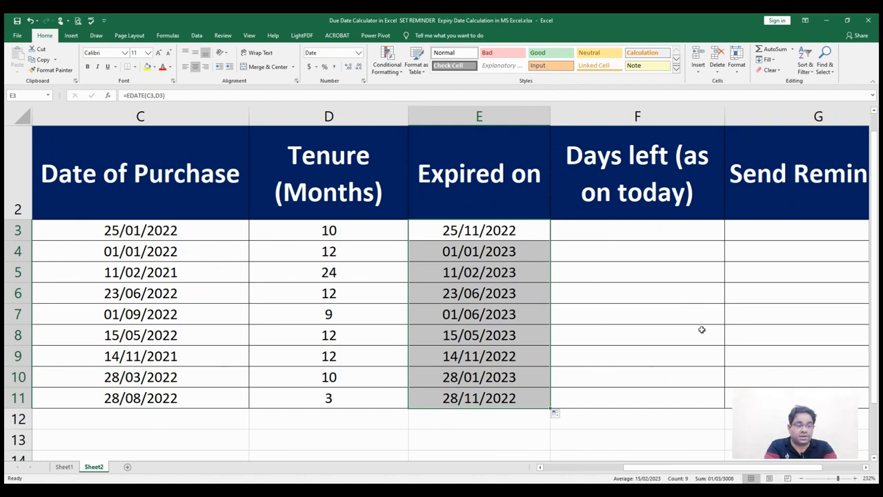
left_click(629, 231)
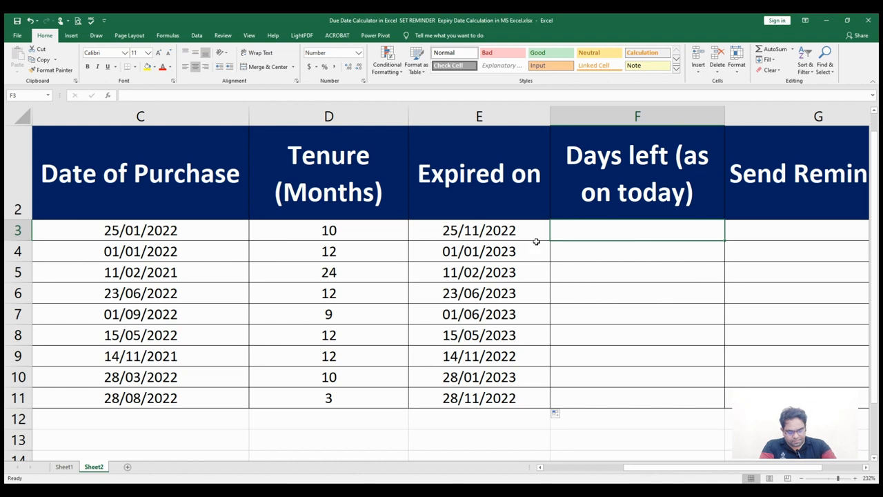
left_click(514, 233)
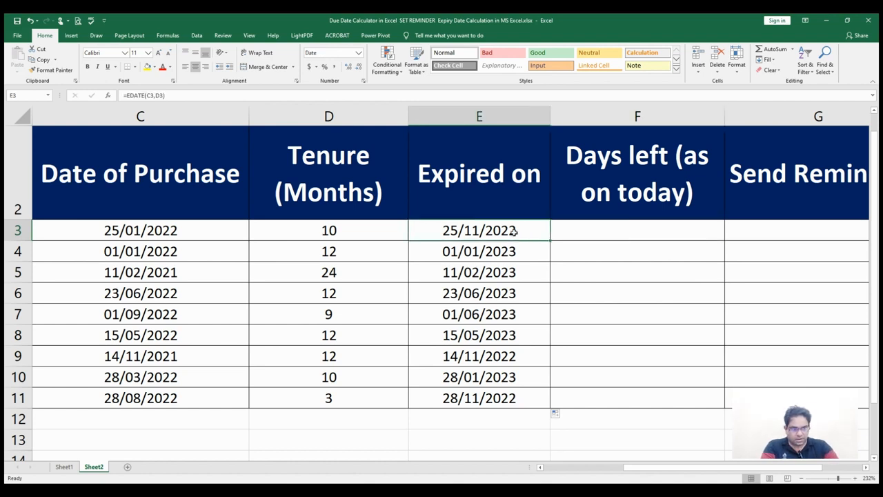
left_click(592, 236)
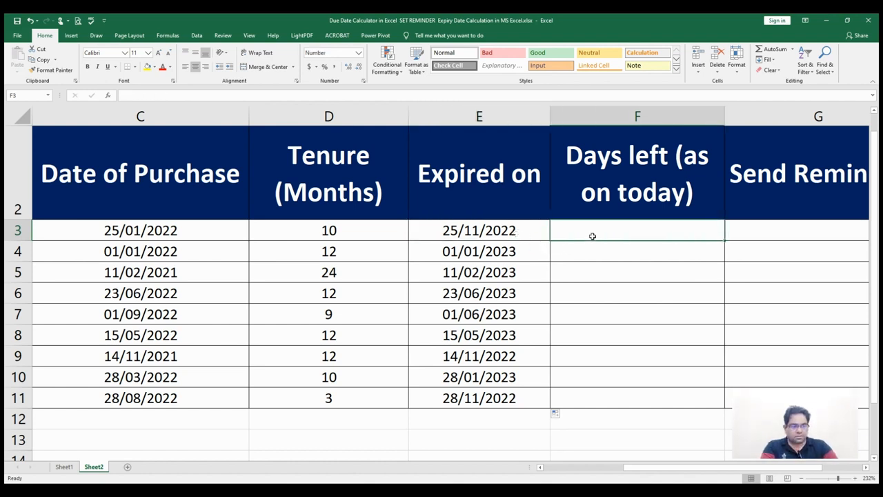
type("=")
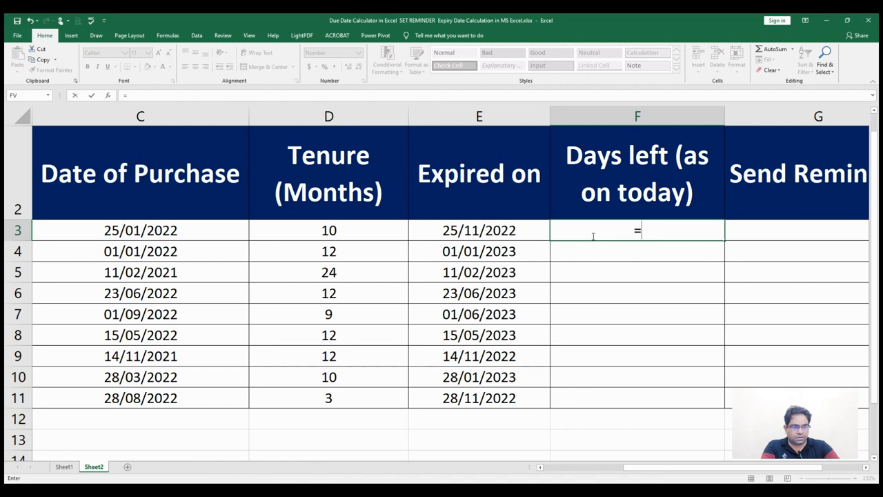
left_click(476, 236)
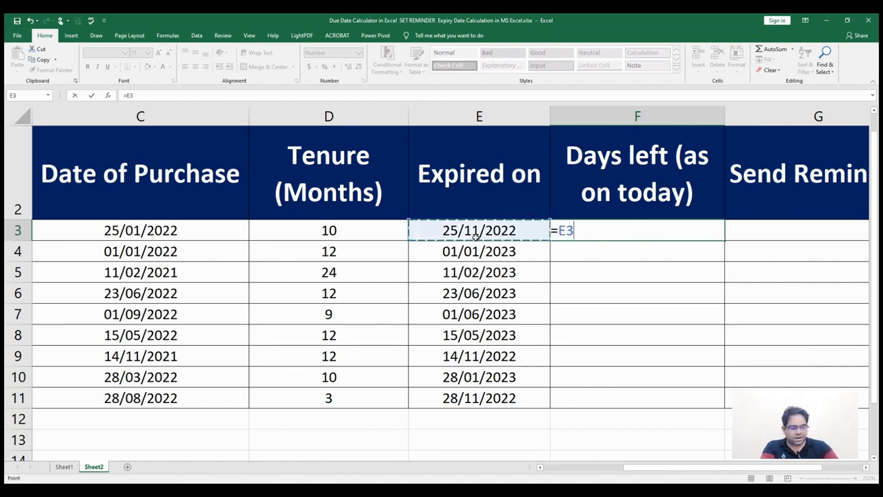
type("-")
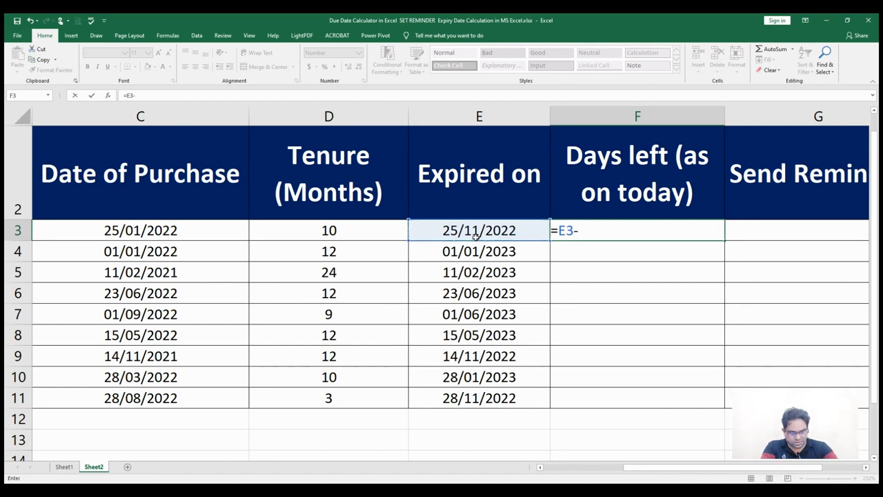
type("today")
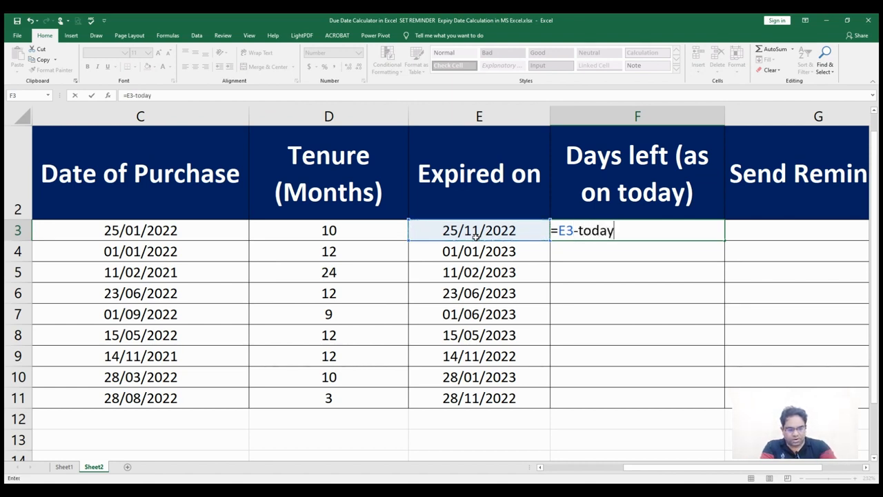
type("()")
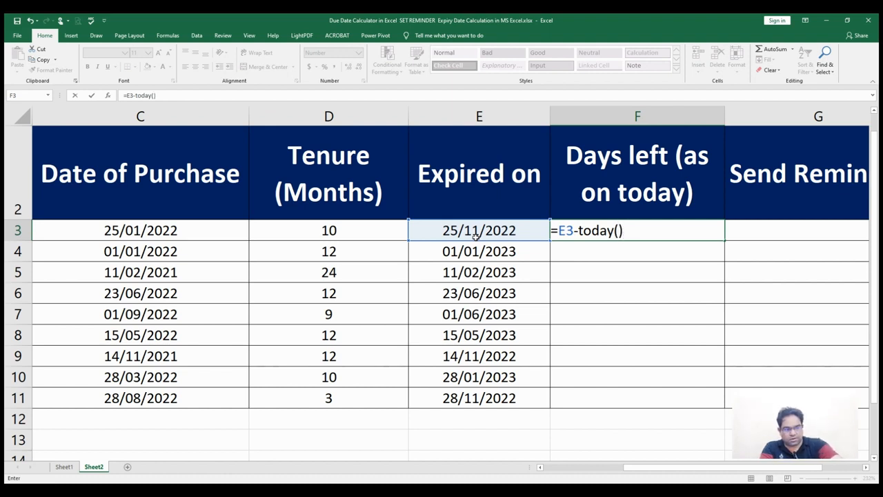
type("-")
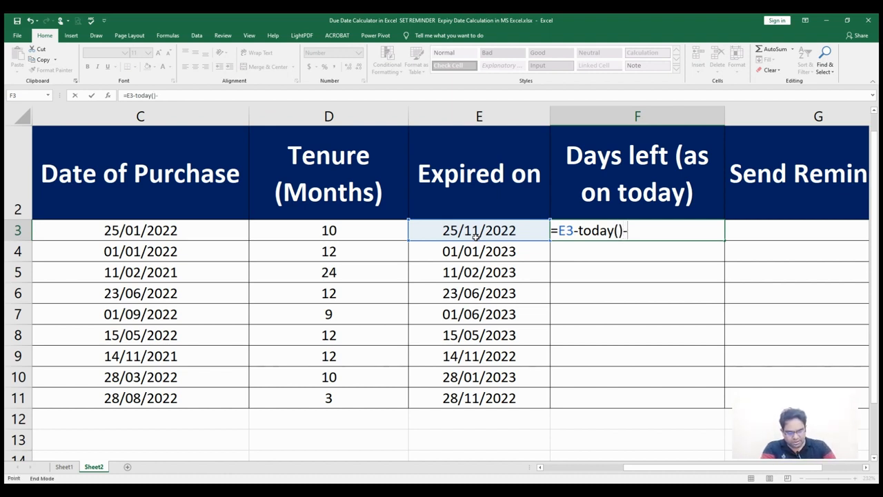
type("1")
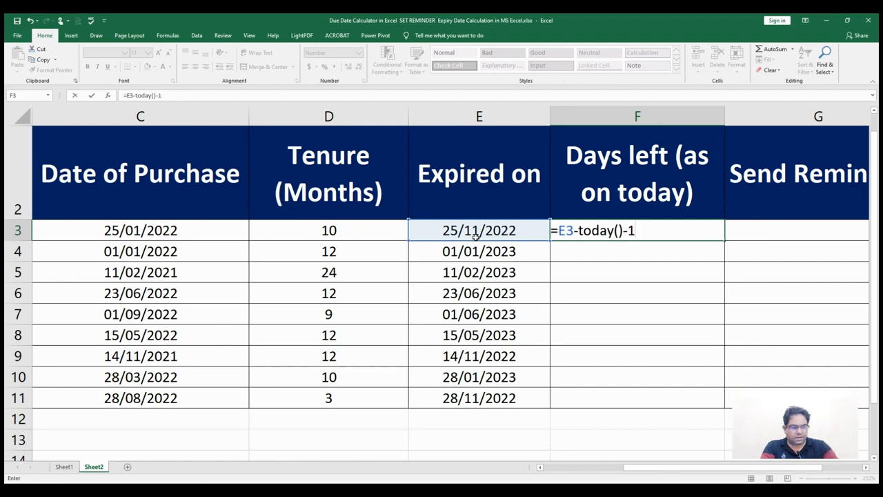
key("Return")
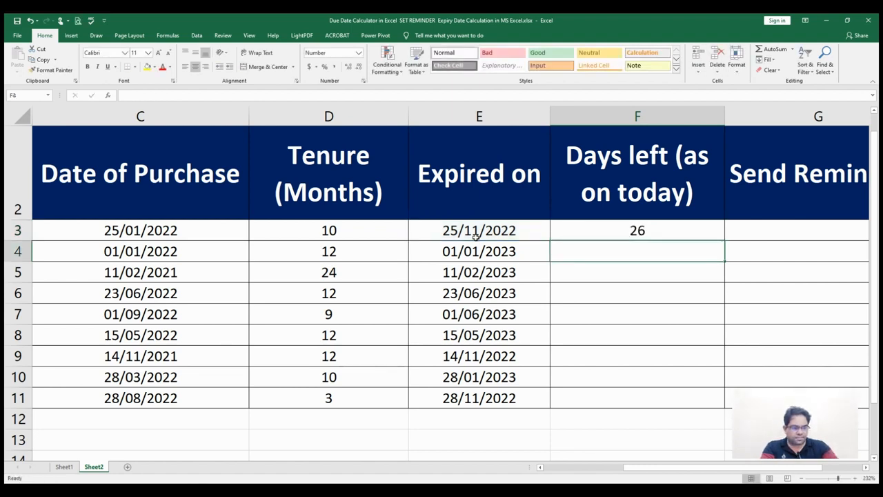
- Fill the days-left formula from F3 down through F11 for the remaining items
left_click(686, 227)
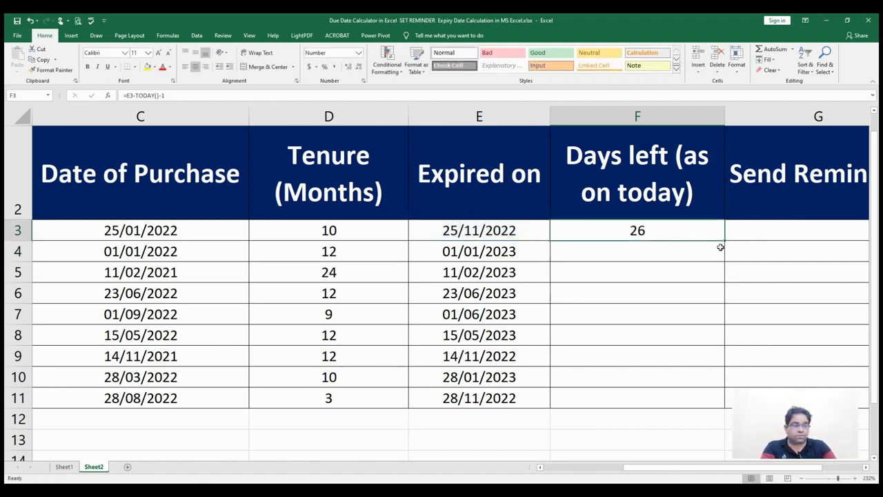
left_click_drag(725, 240, 693, 399)
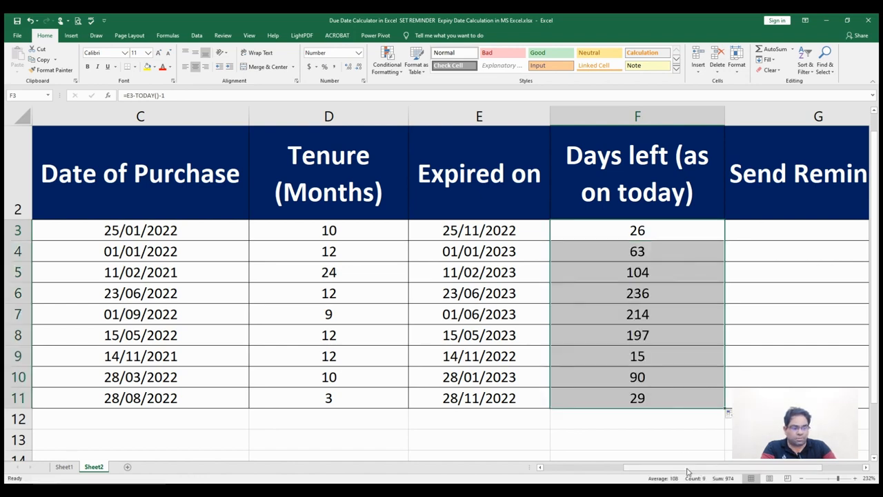
left_click_drag(689, 469, 638, 474)
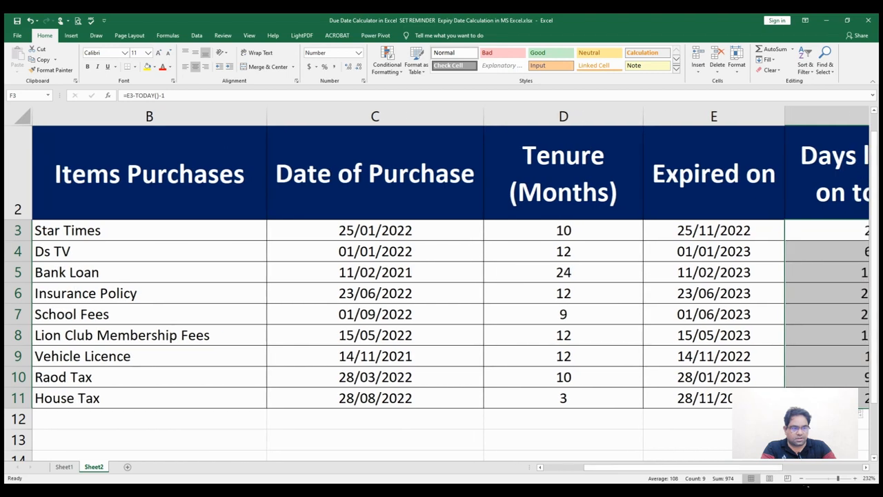
left_click(831, 479)
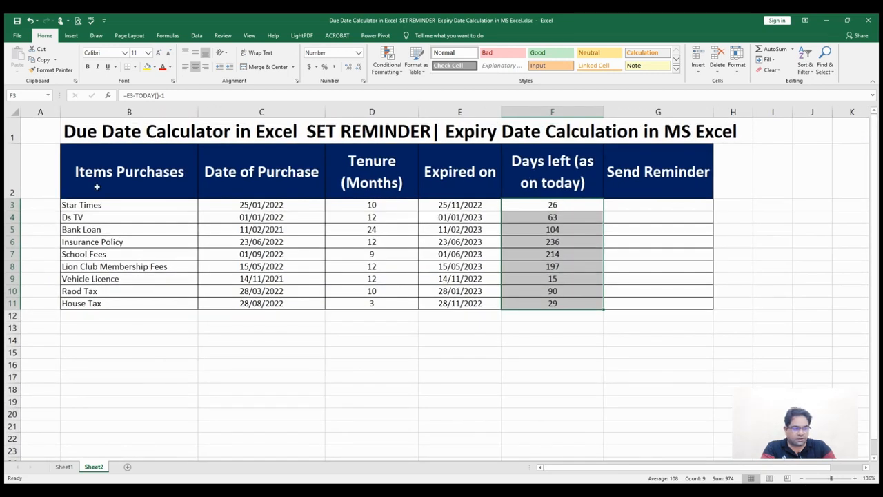
left_click_drag(105, 205, 381, 205)
left_click(464, 207)
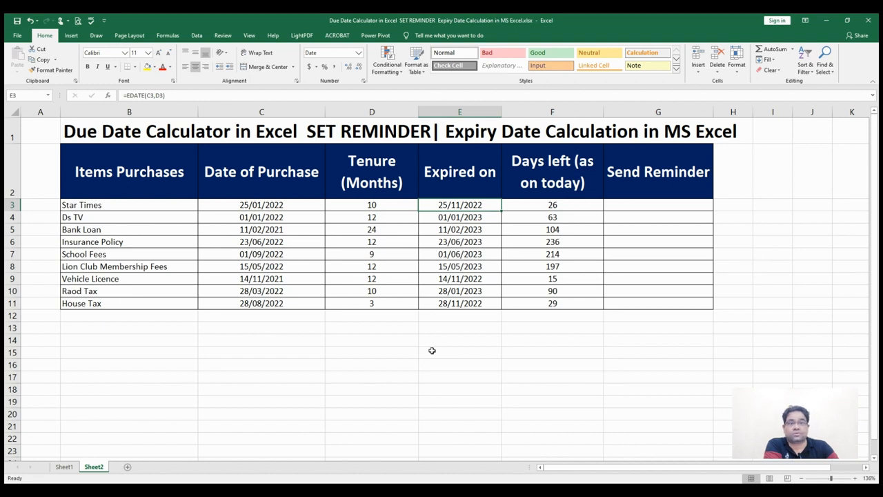
- In cell G3, begin an IF formula that tests whether the expiry date E3 is earlier than TODAY()+30
left_click(643, 209)
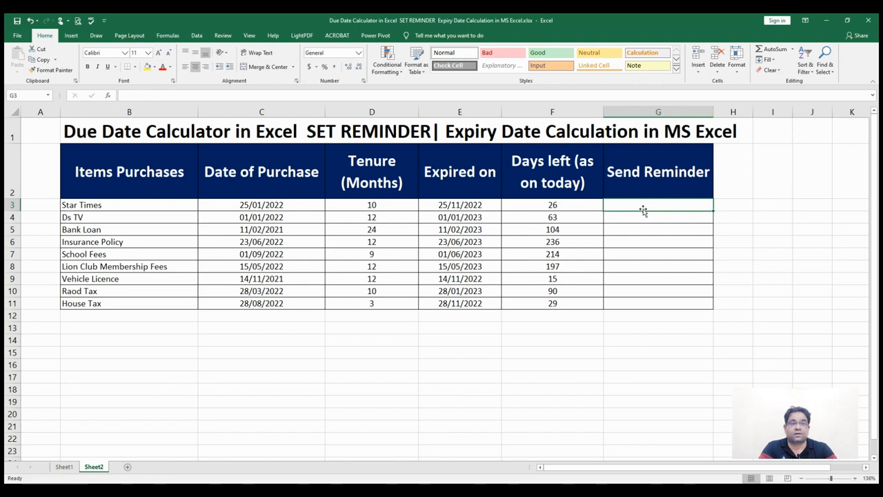
scroll(643, 211, "up", 4)
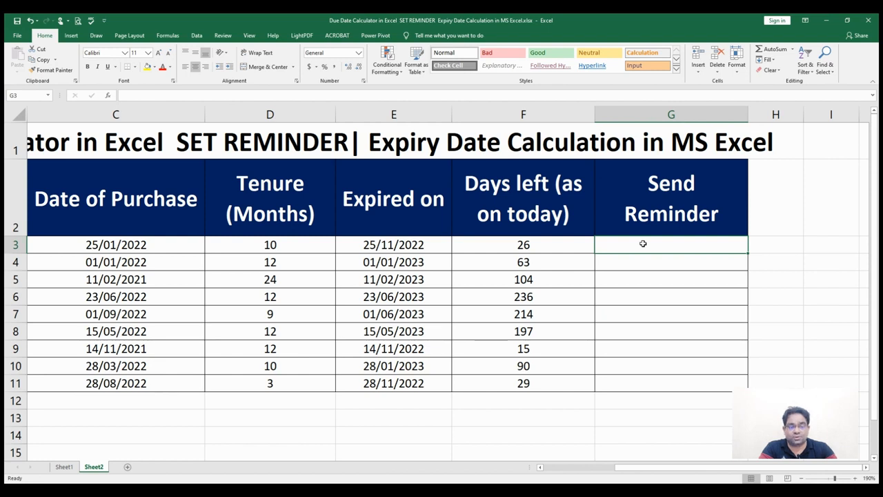
type("=")
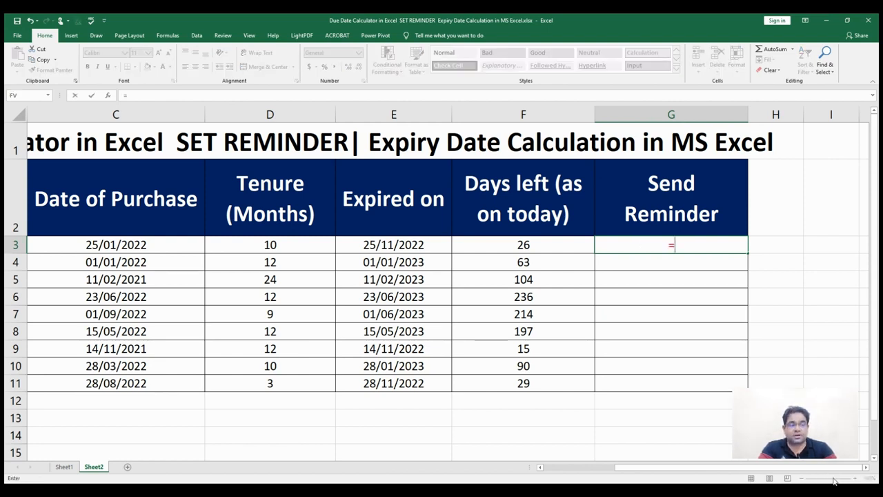
left_click(789, 366)
key("Escape")
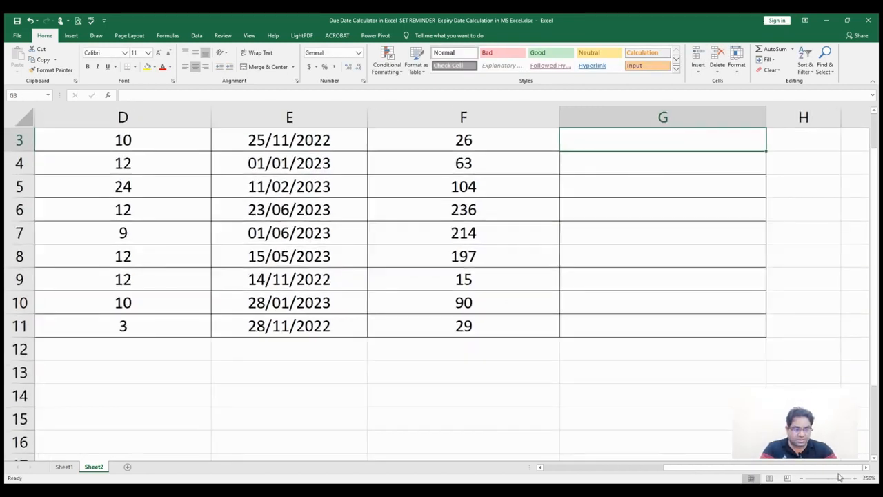
scroll(878, 339, "up", 1)
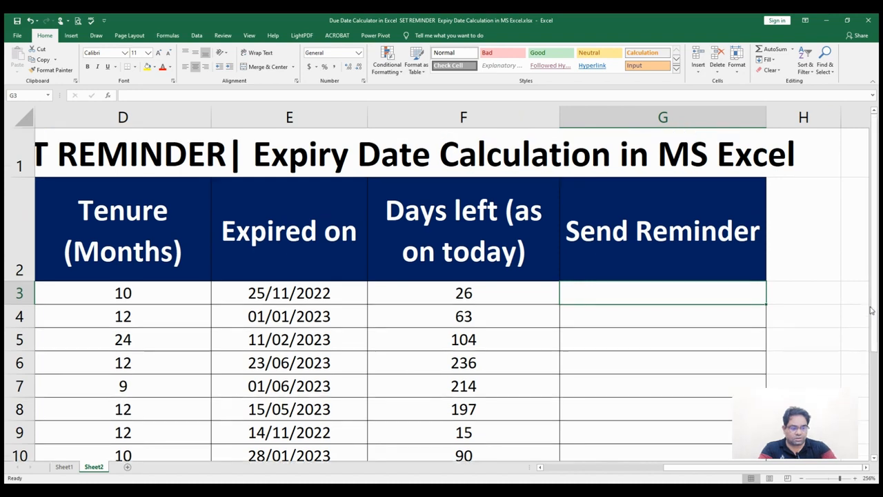
type("=if")
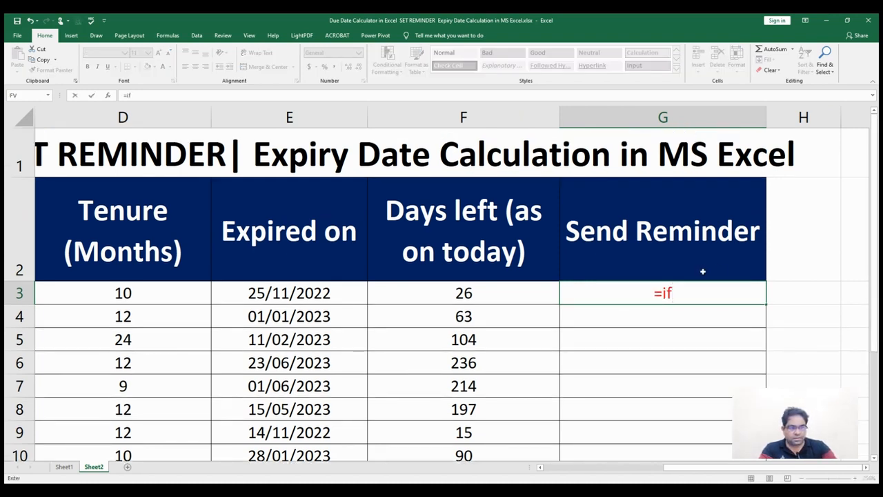
type("(")
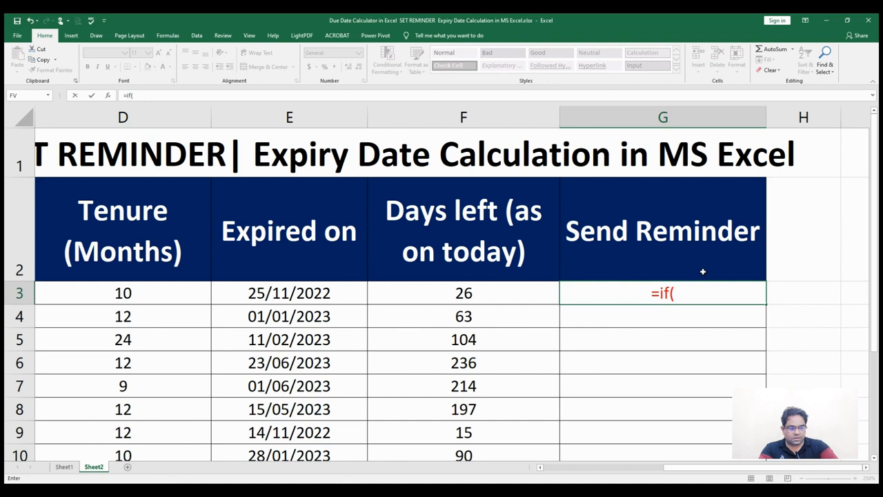
left_click(290, 293)
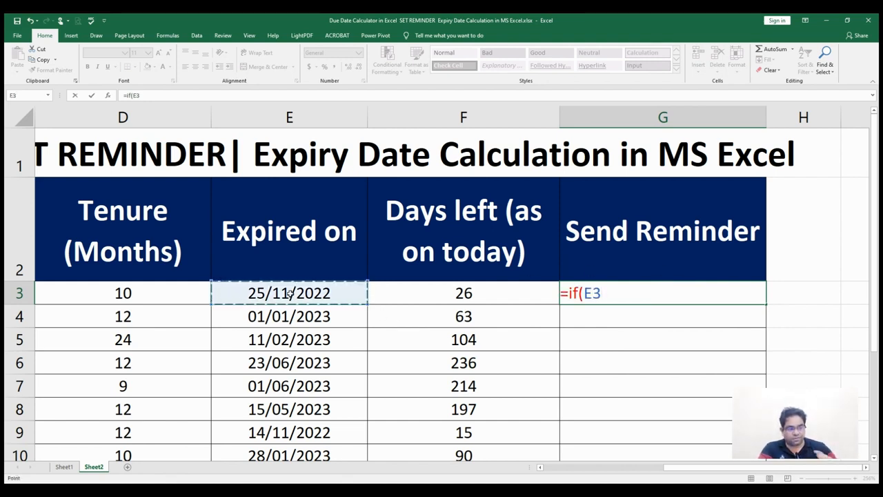
type("<")
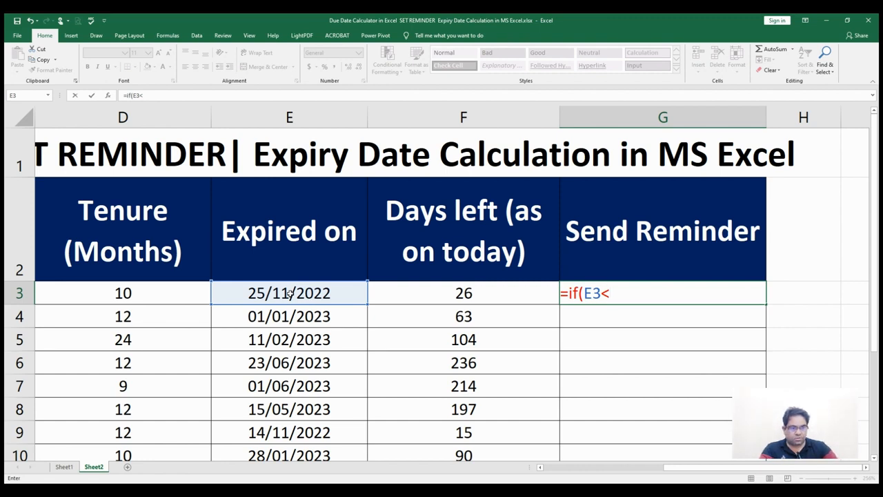
type("to")
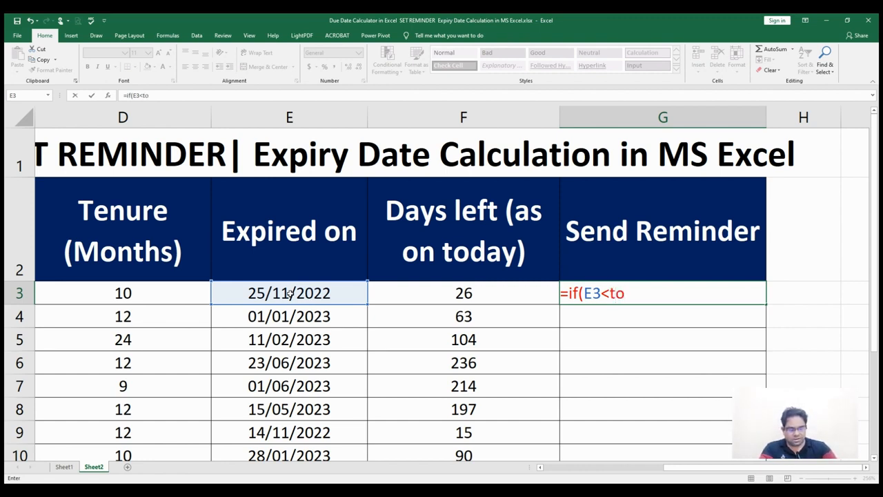
type("day()")
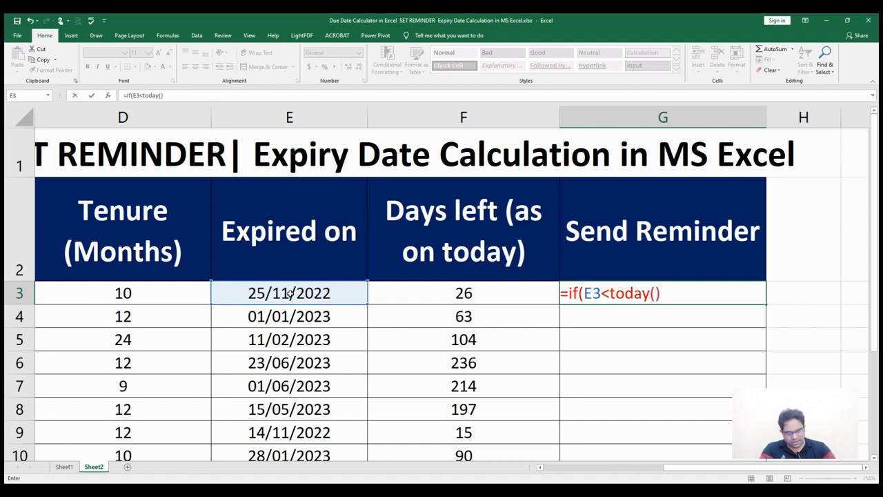
type("+30")
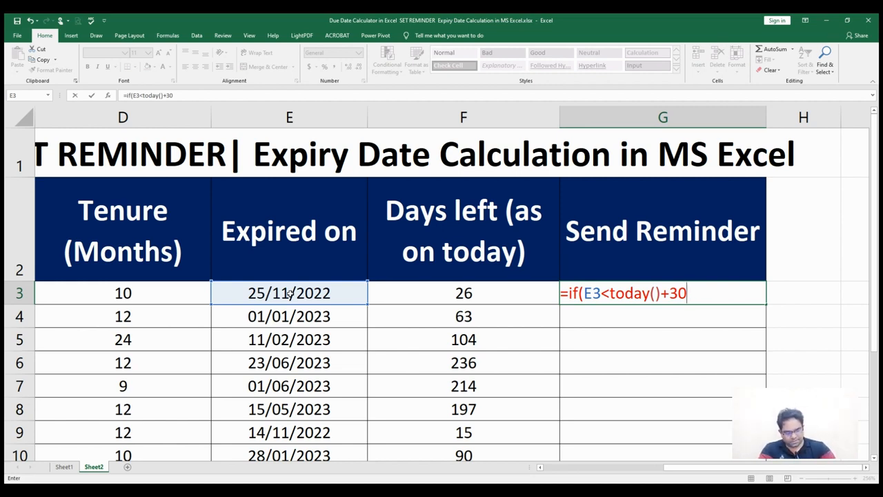
- Complete the IF formula in G3 so it returns "Send Reminder" when the condition is true and an empty text otherwise
type(",")
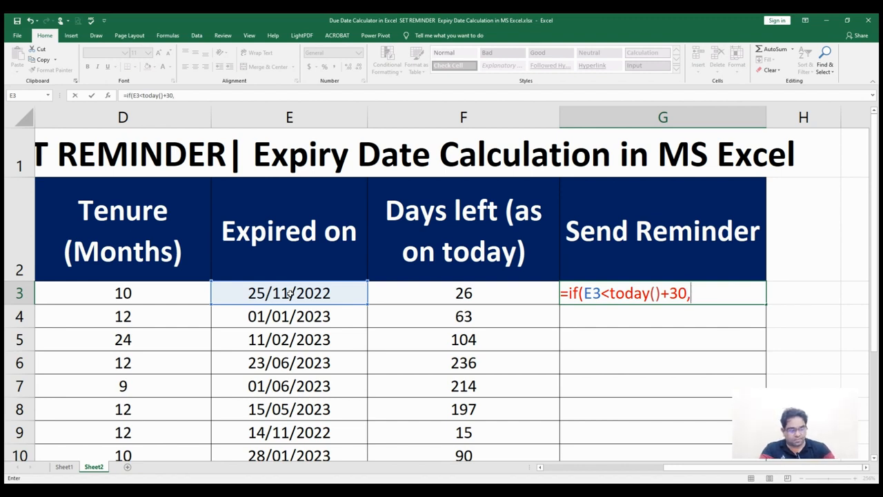
type("\"")
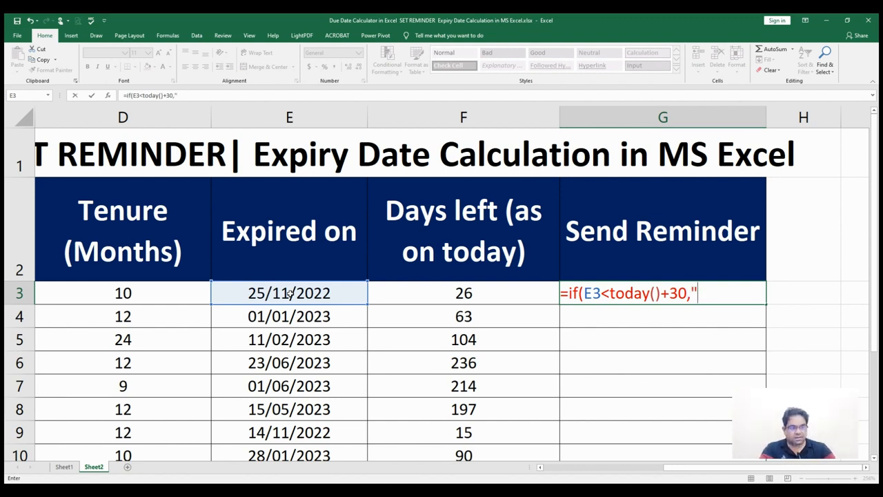
type("Sen")
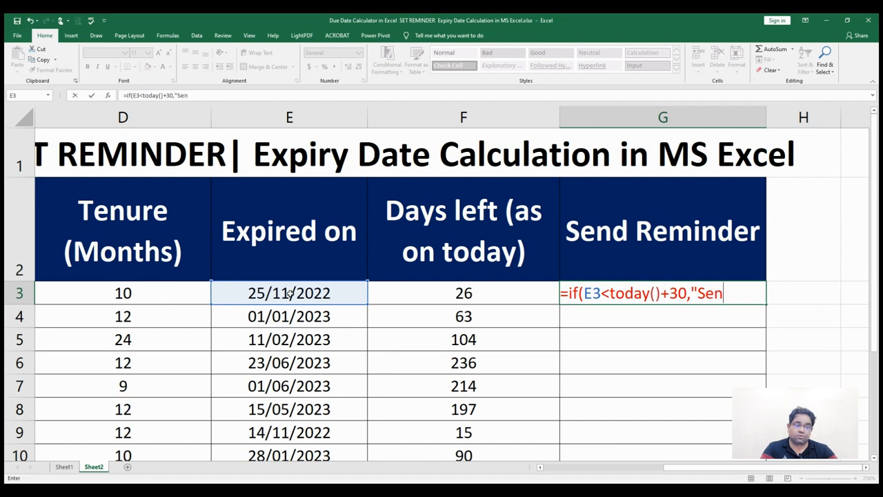
type("d Remi")
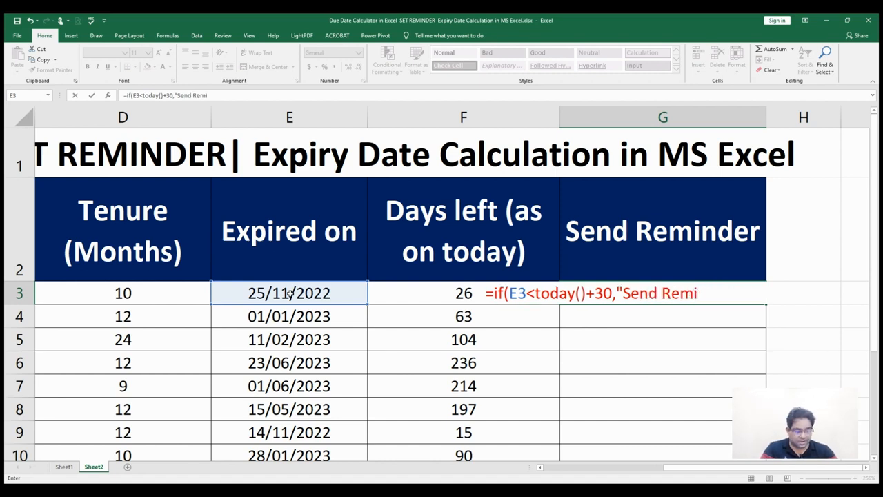
type("nder\",")
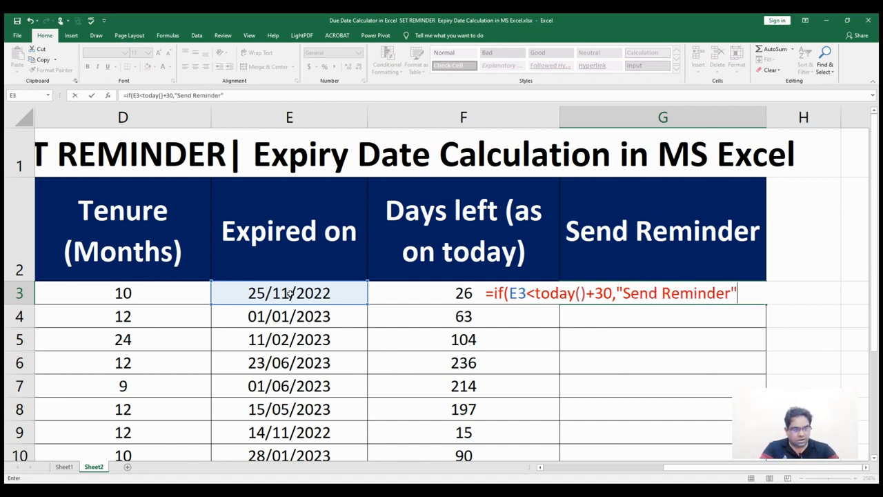
type("\"\"")
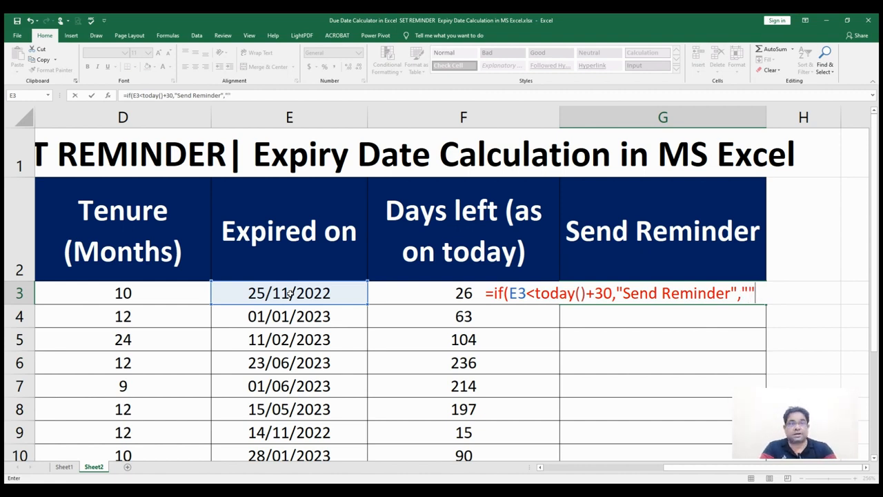
type(")")
key("Return")
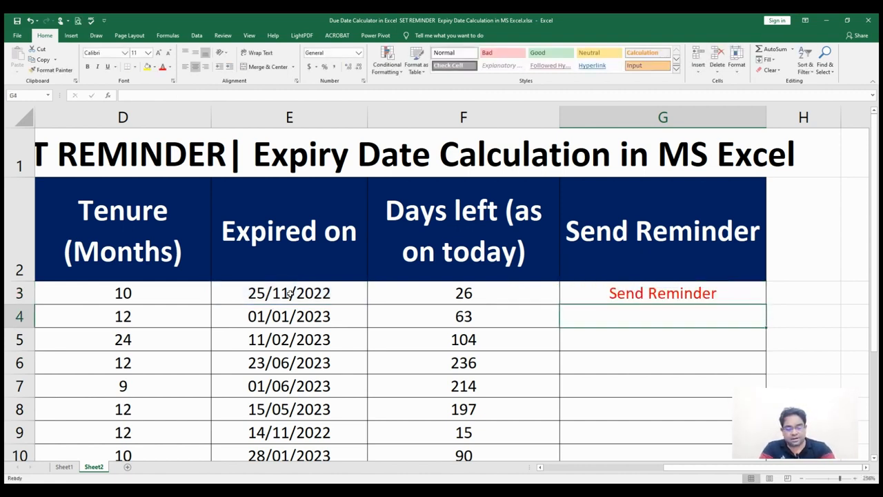
- Fill the reminder formula from G3 down through G11 for the remaining items
scroll(290, 293, "down", 3)
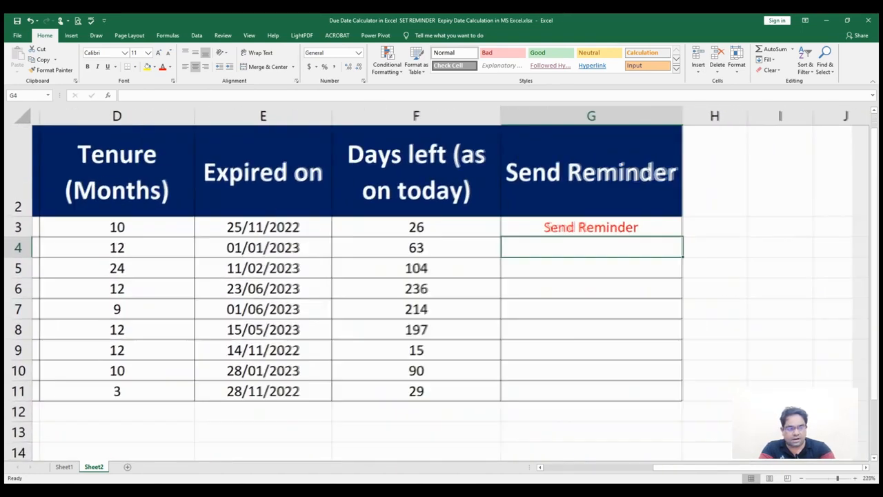
left_click(618, 226)
key("ctrl+c")
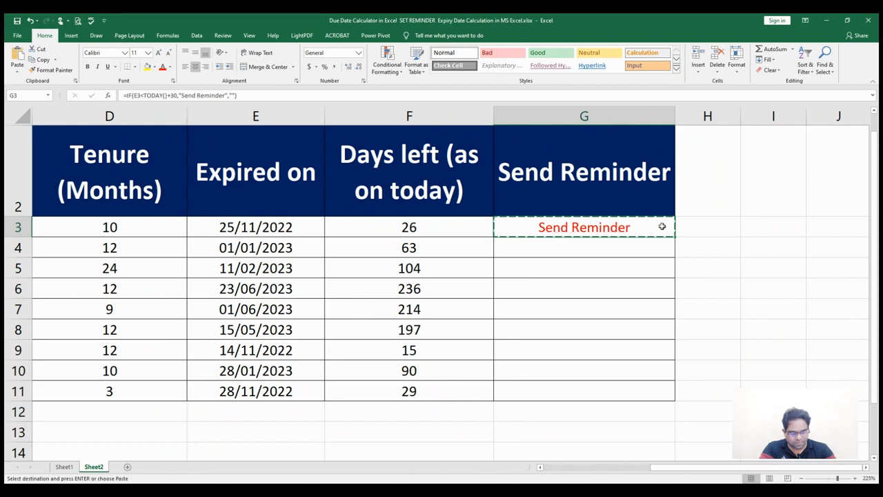
left_click_drag(677, 236, 647, 401)
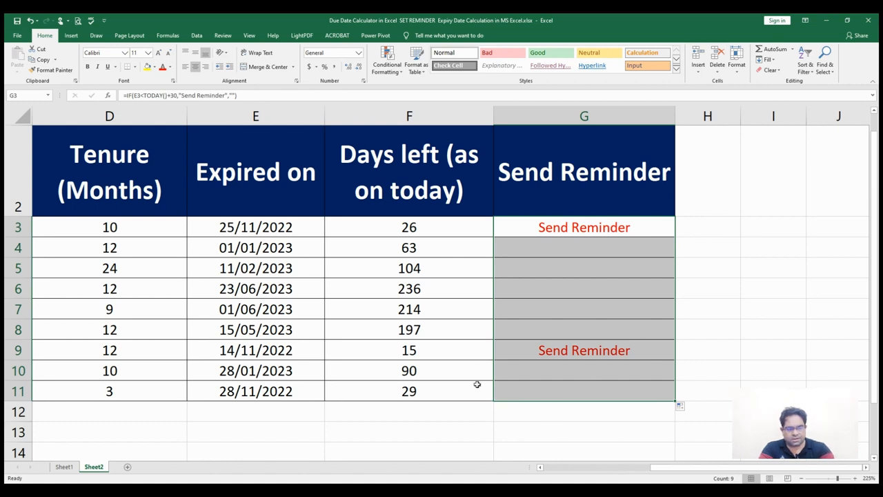
- Check the reminders in column G against the days left in column F, and inspect the formula in G11
left_click(552, 353)
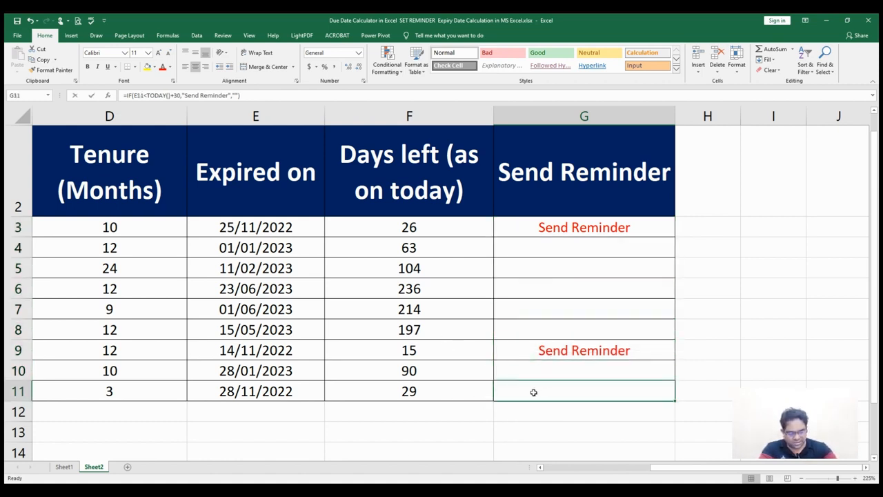
double_click(533, 391)
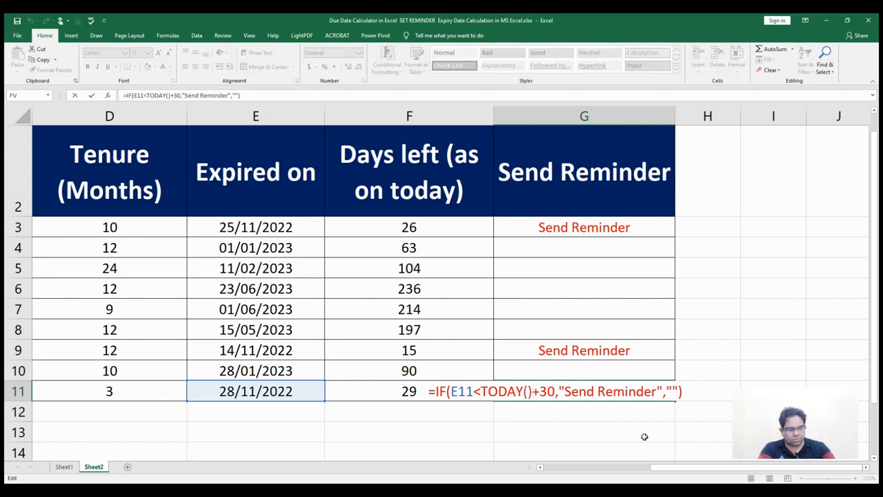
key("Escape")
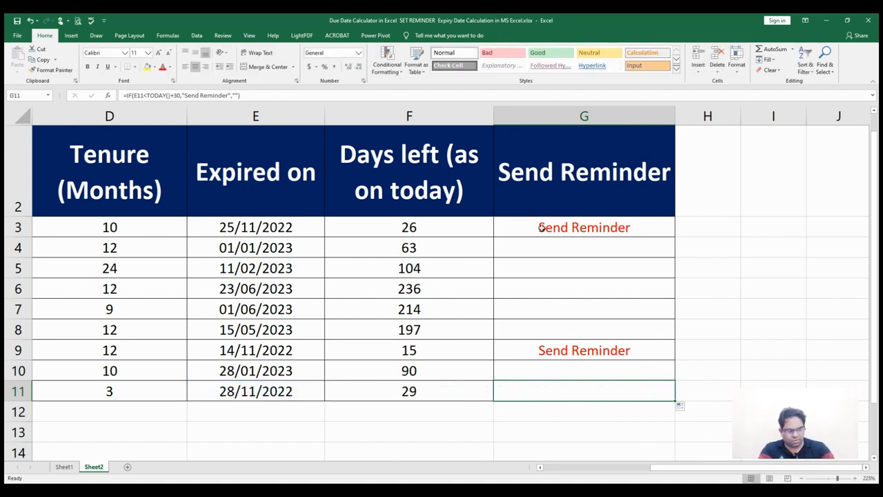
left_click_drag(545, 227, 534, 391)
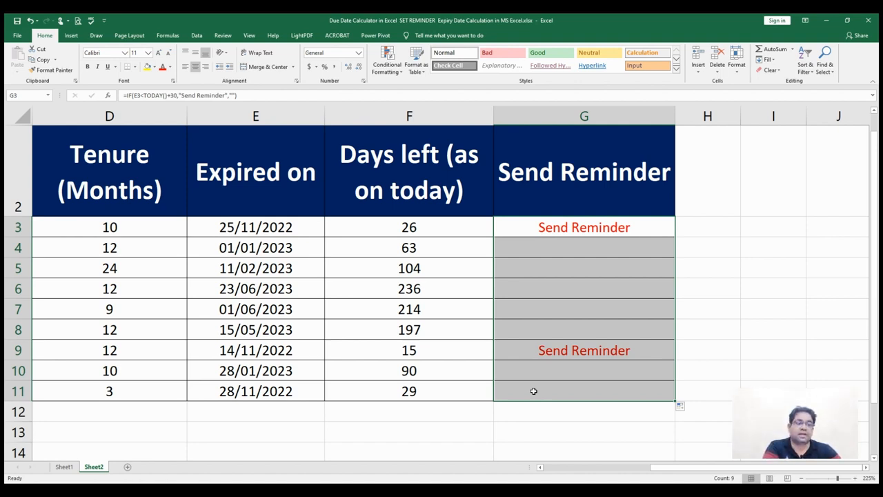
left_click(407, 391)
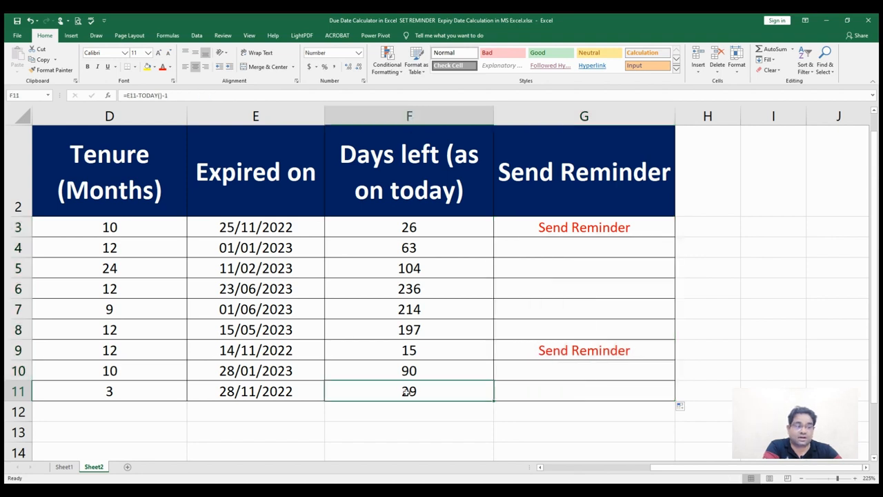
left_click(427, 353)
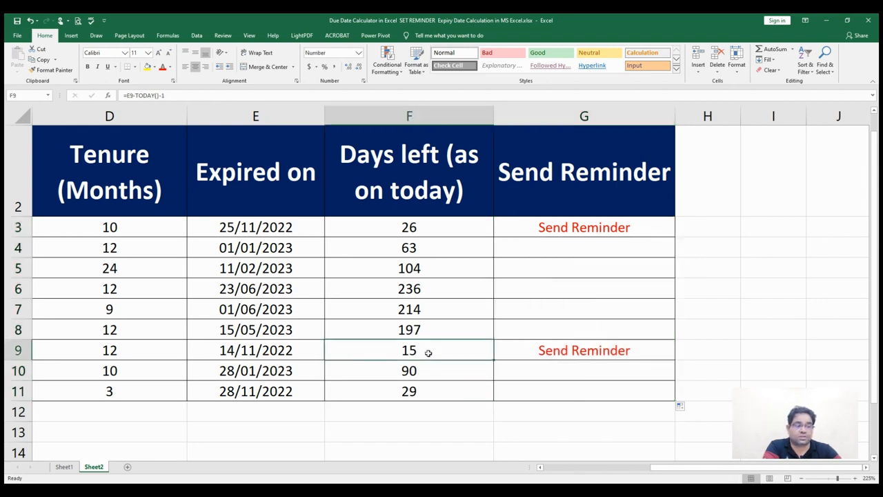
left_click(420, 371)
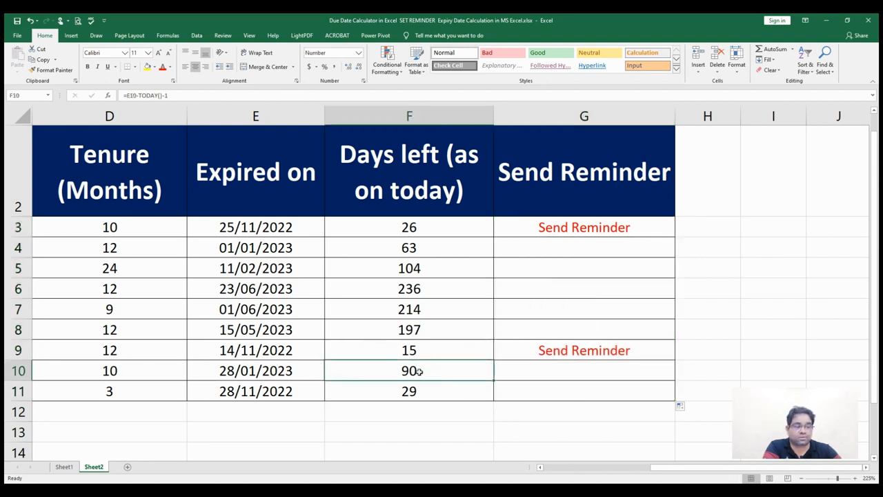
double_click(546, 391)
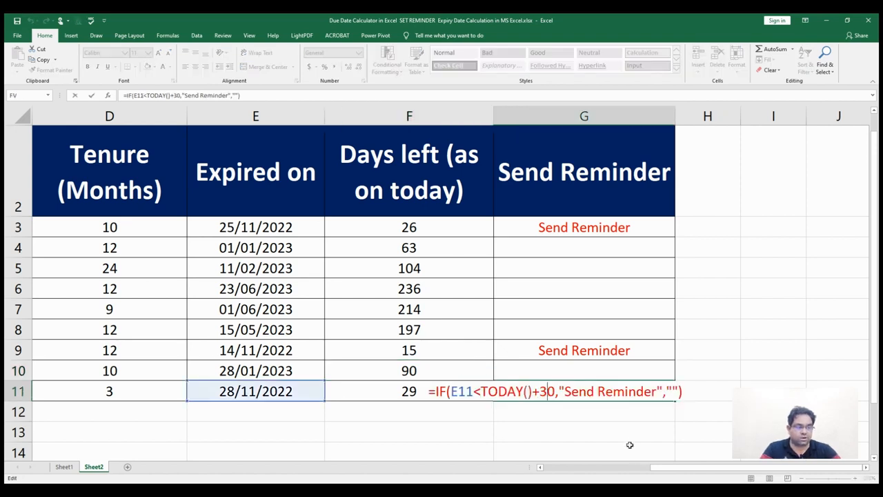
key("Escape")
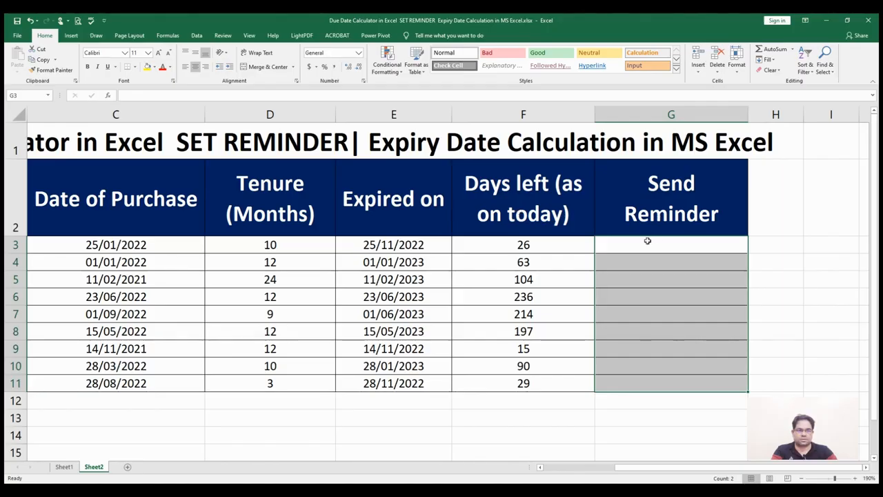
left_click(643, 243)
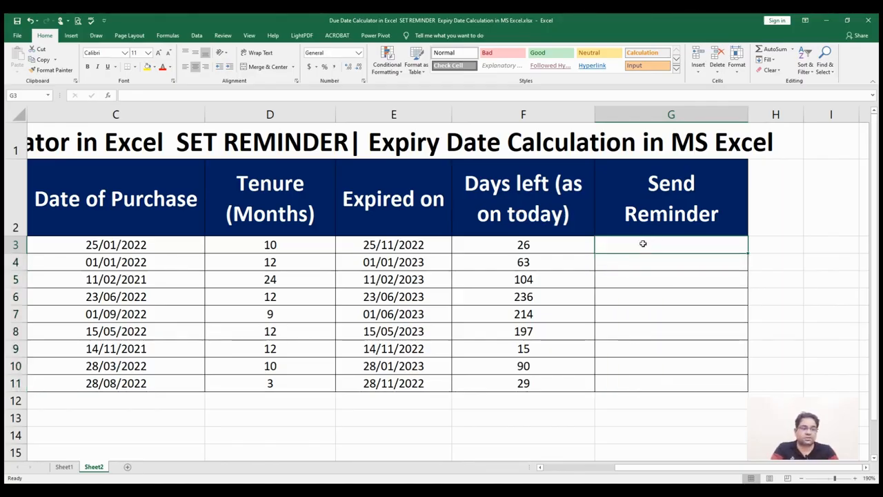
type("=")
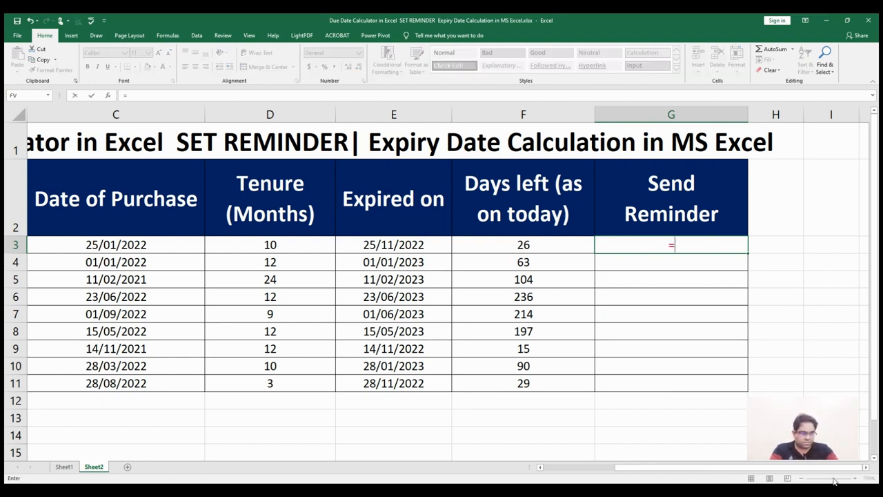
left_click(789, 369)
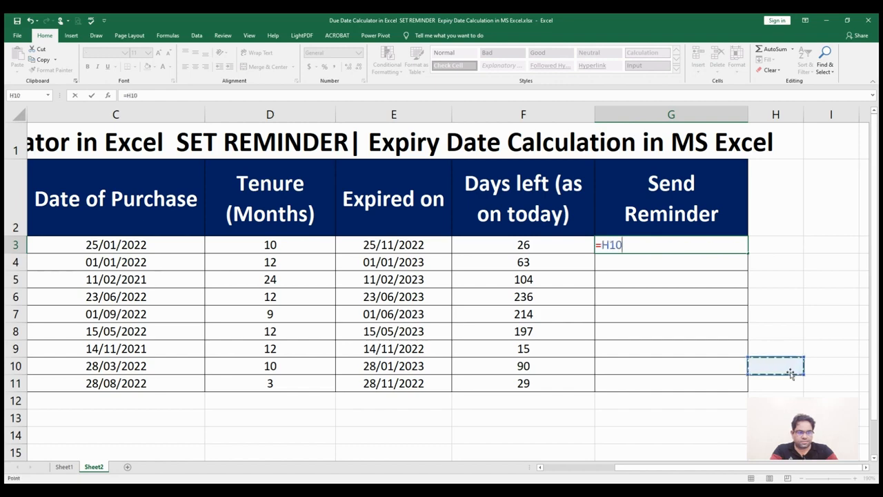
key("Escape")
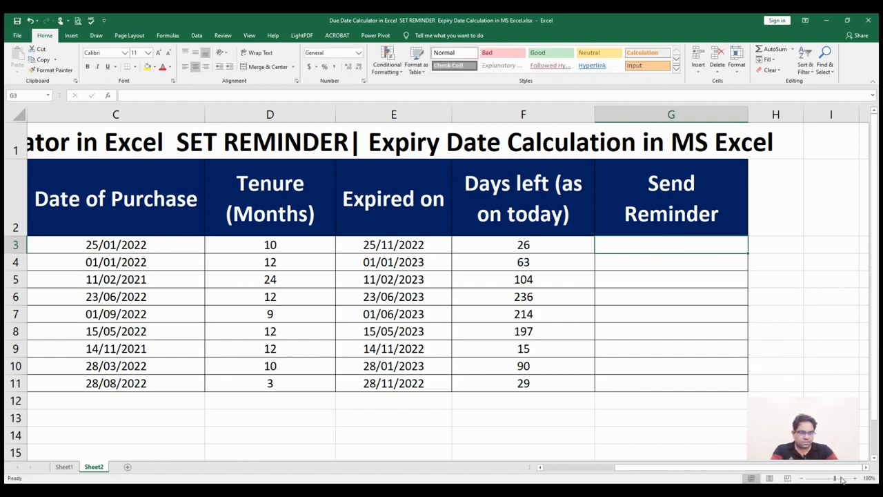
- Start an IF formula in G3 that tests whether the expiry date in E3 is less than TODAY()+30
left_click_drag(840, 478, 840, 478)
left_click_drag(873, 337, 846, 306)
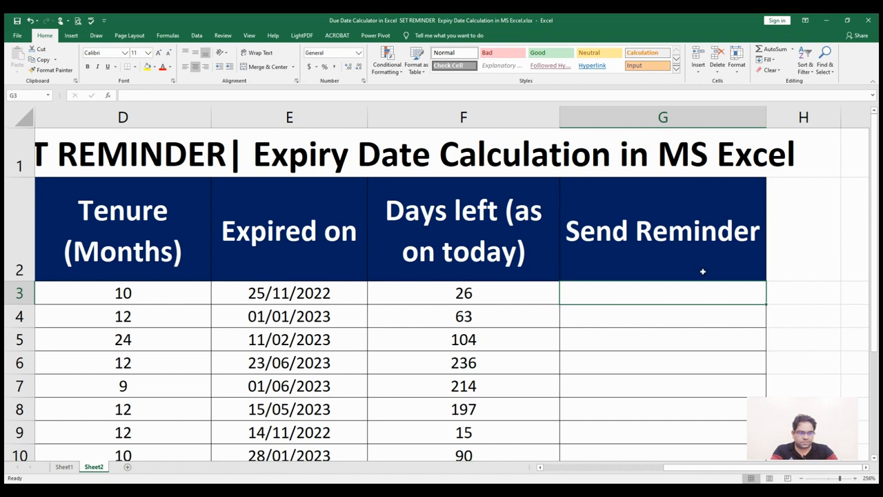
type("=if")
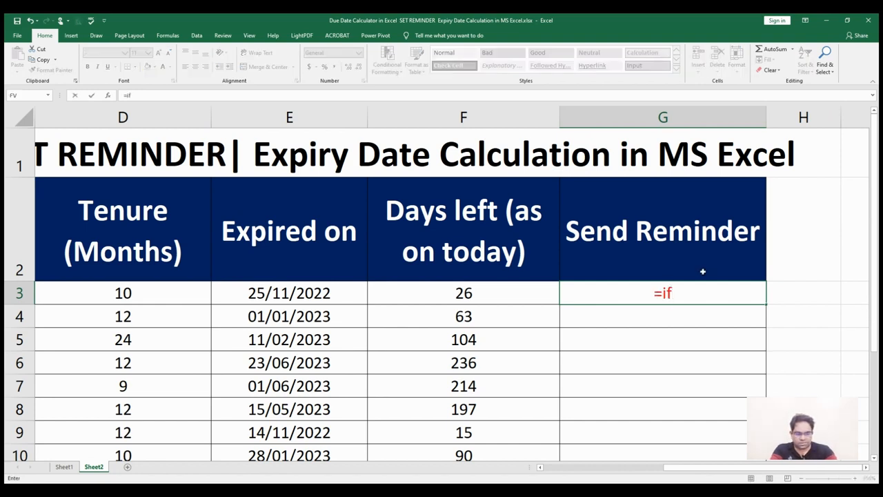
type("(")
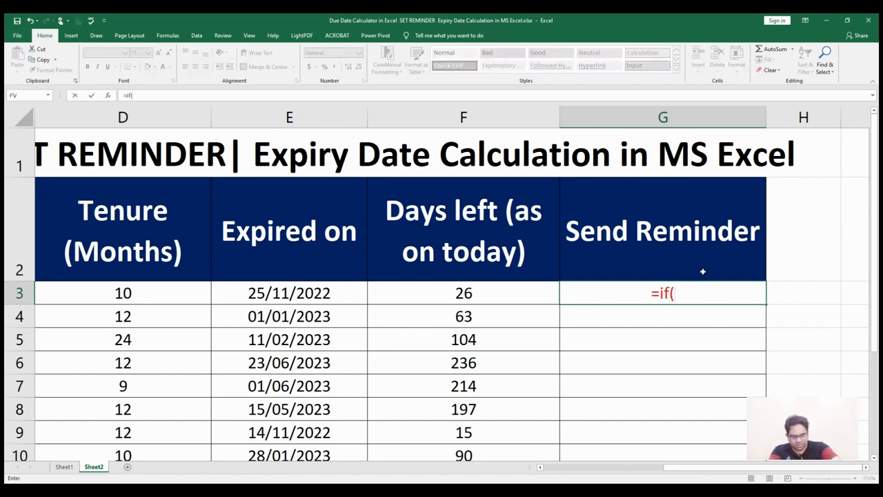
left_click(290, 294)
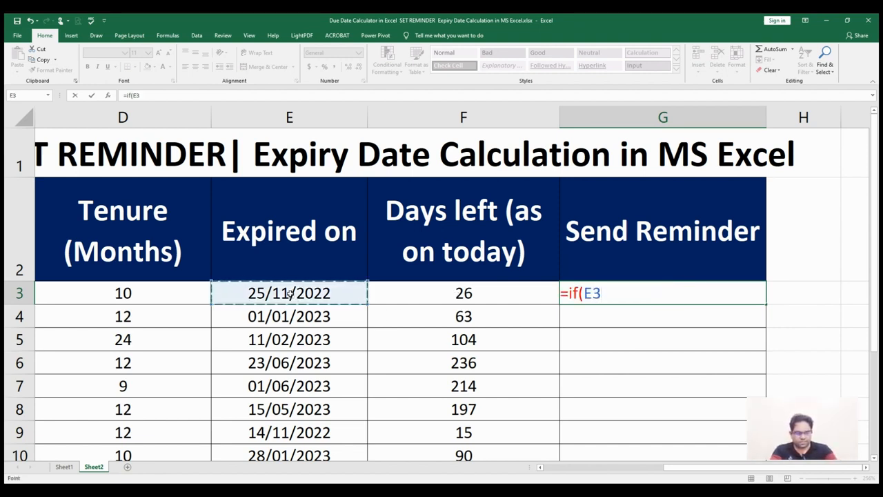
type("<")
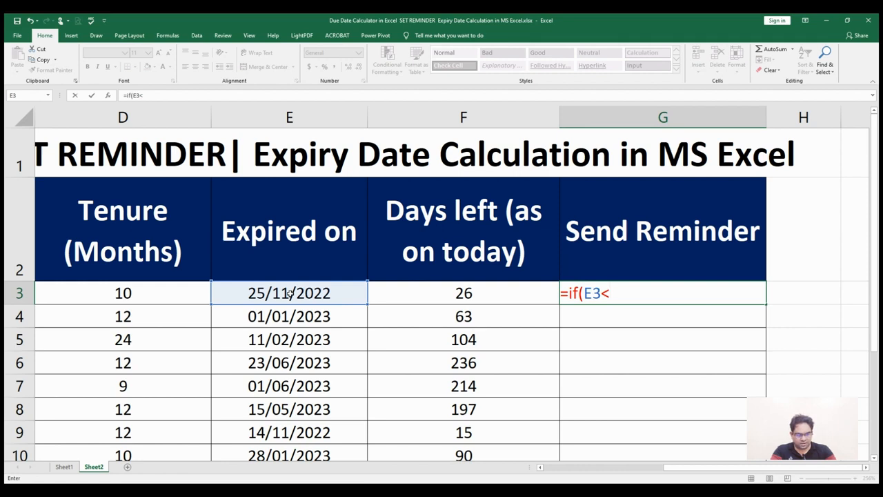
type("t")
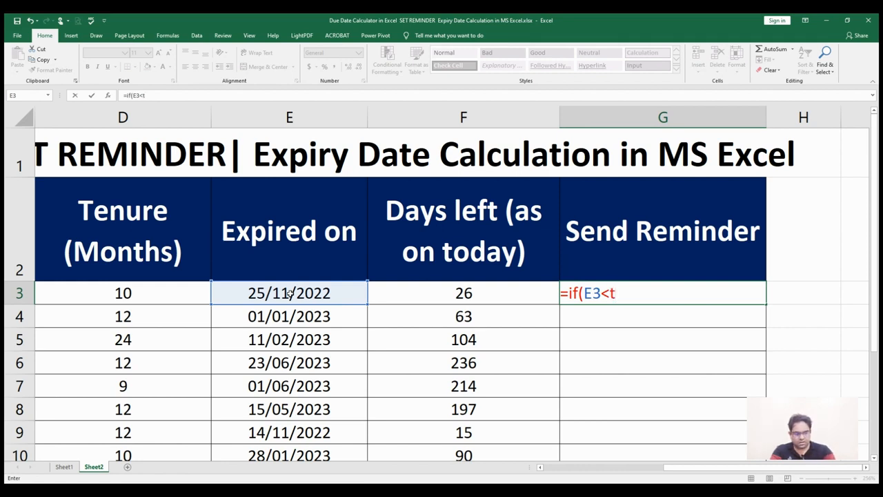
type("oda")
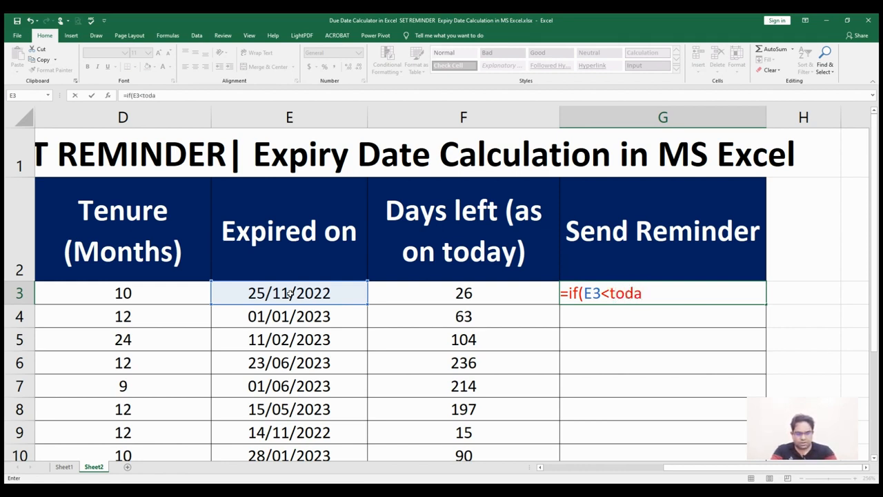
type("y()")
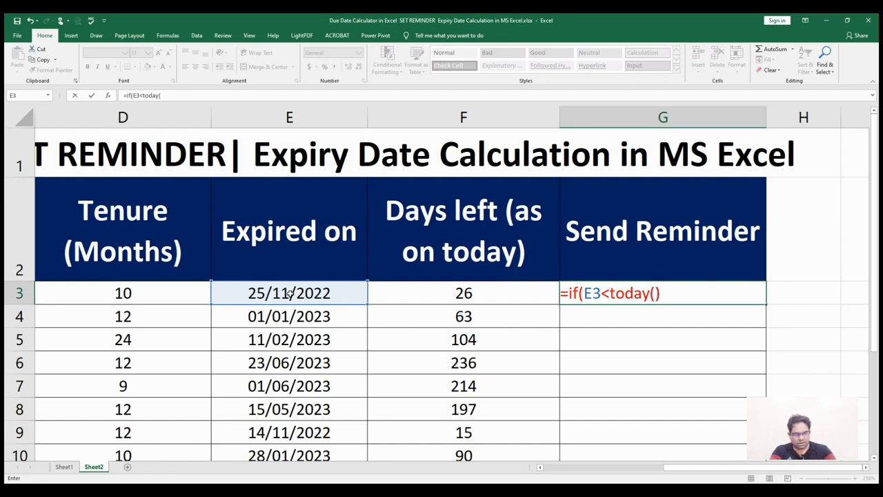
type("+")
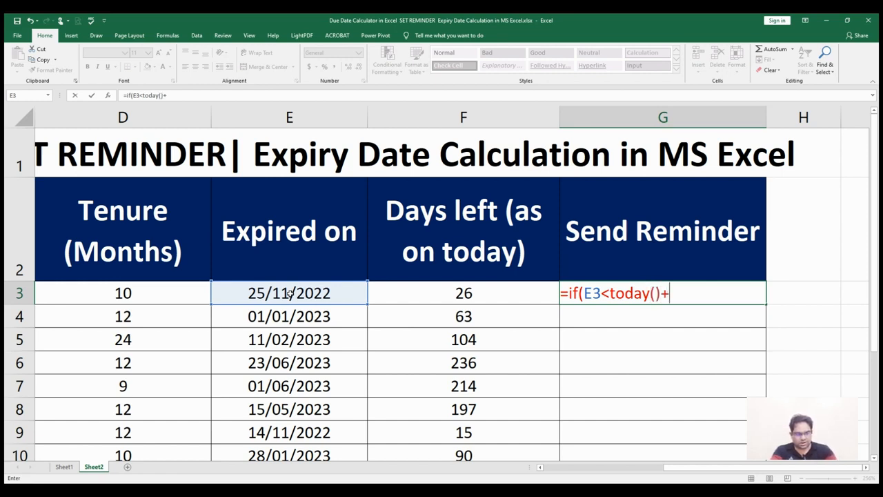
type("30")
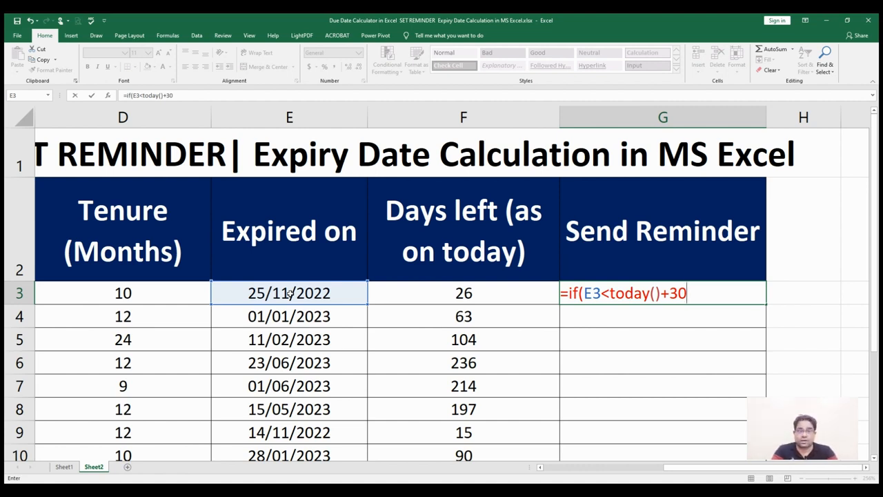
- Finish the G3 formula so it returns "Send Reminder" when true and an empty string ("") when false
type(",")
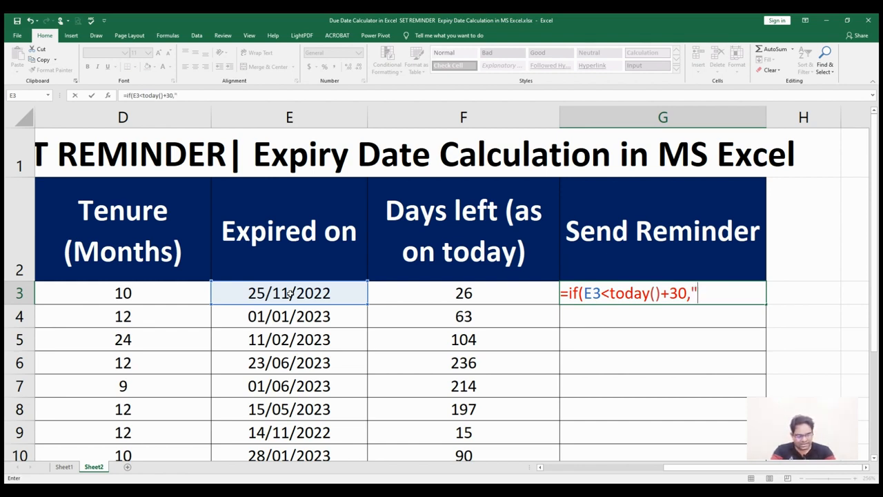
type("\"S")
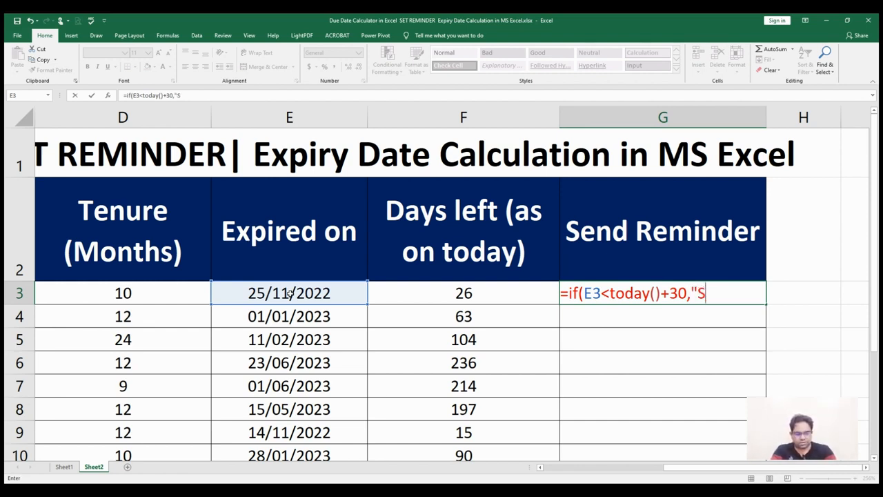
type("end Re")
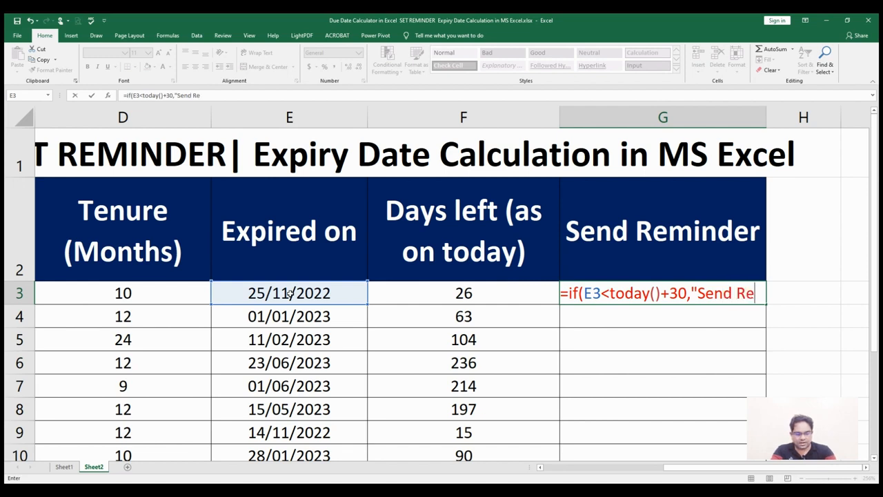
type("minder\",\"\"")
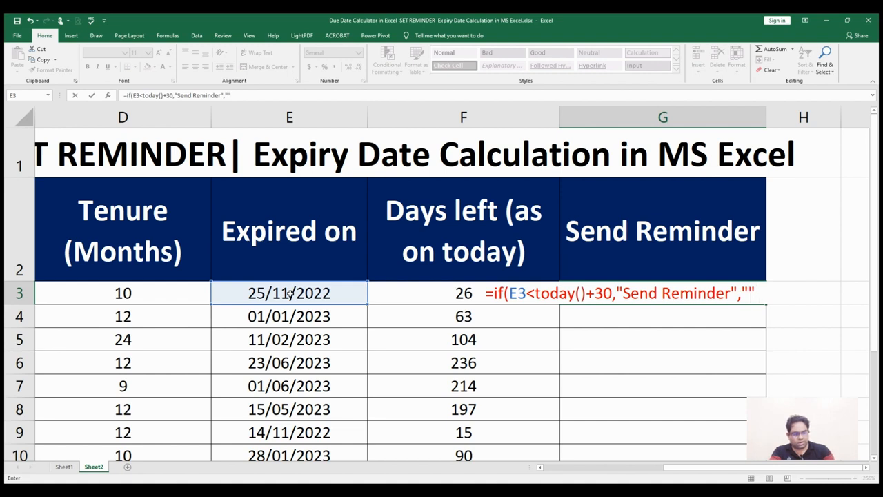
type(")")
key("Return")
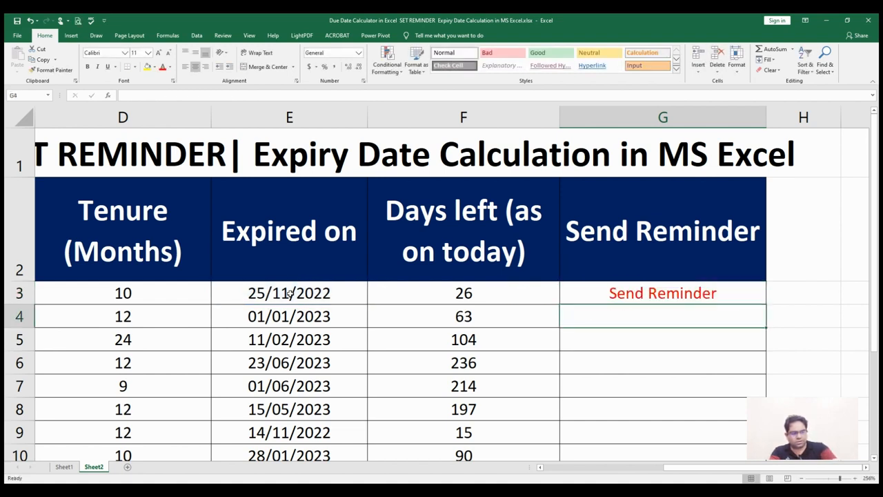
- Copy the reminder formula from G3 down to G11
scroll(437, 283, "down", 2)
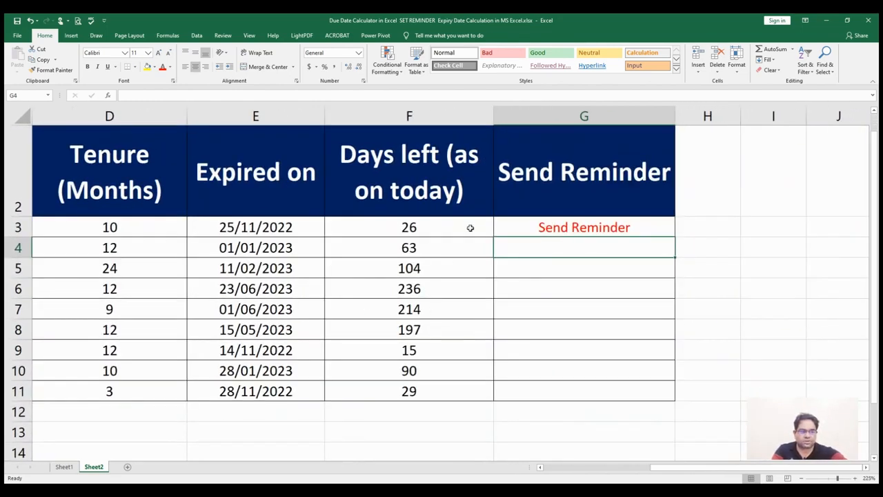
left_click(617, 226)
key("ctrl+c")
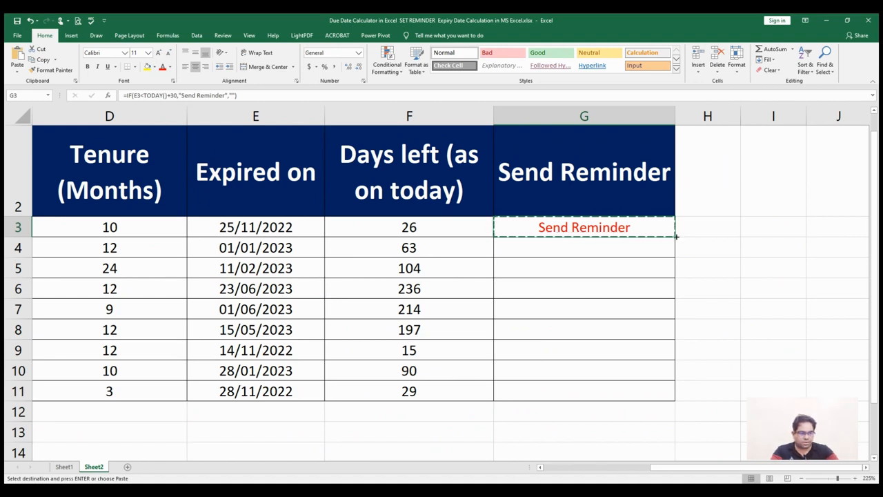
left_click_drag(676, 236, 647, 401)
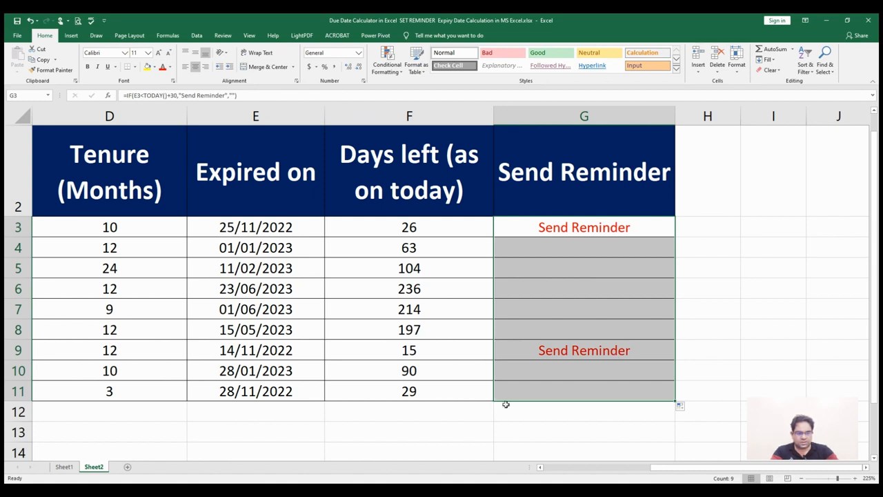
- Compare the reminder results in G3:G11 with the days left in column F, and examine the formula in G11
left_click(552, 354)
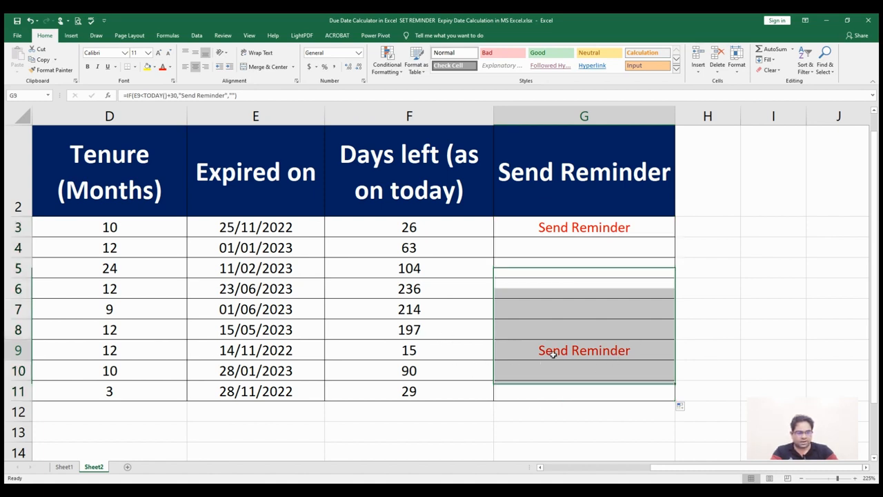
double_click(533, 391)
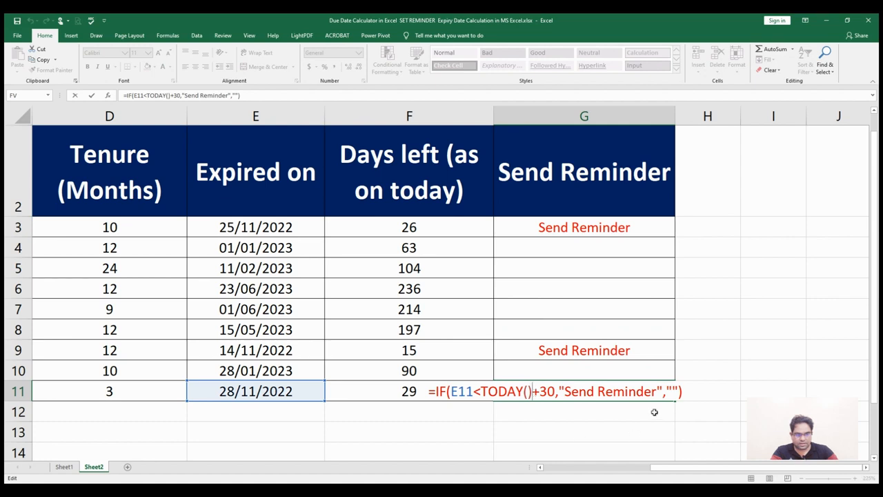
key("Escape")
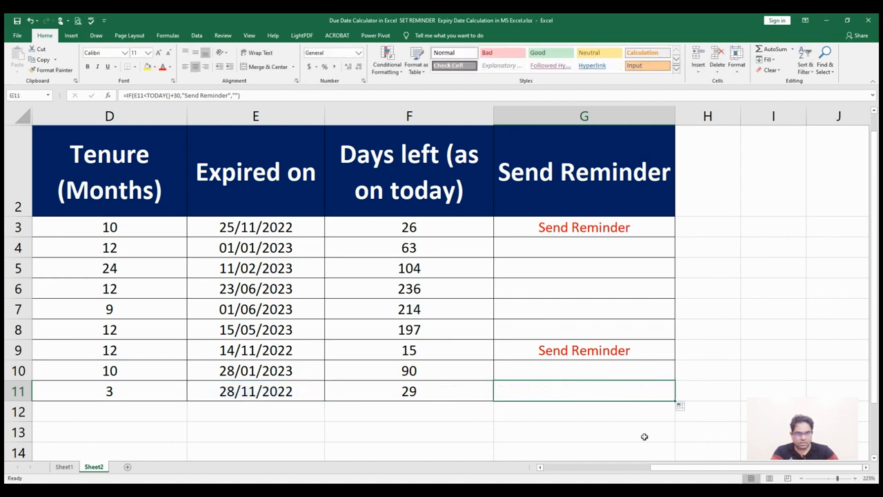
left_click(545, 228)
left_click_drag(546, 227, 534, 391)
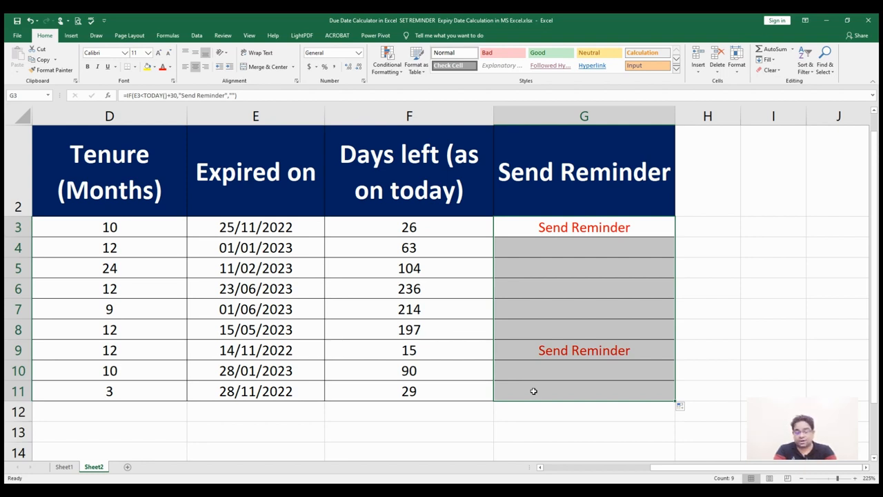
left_click(407, 391)
key("Up")
key("Up")
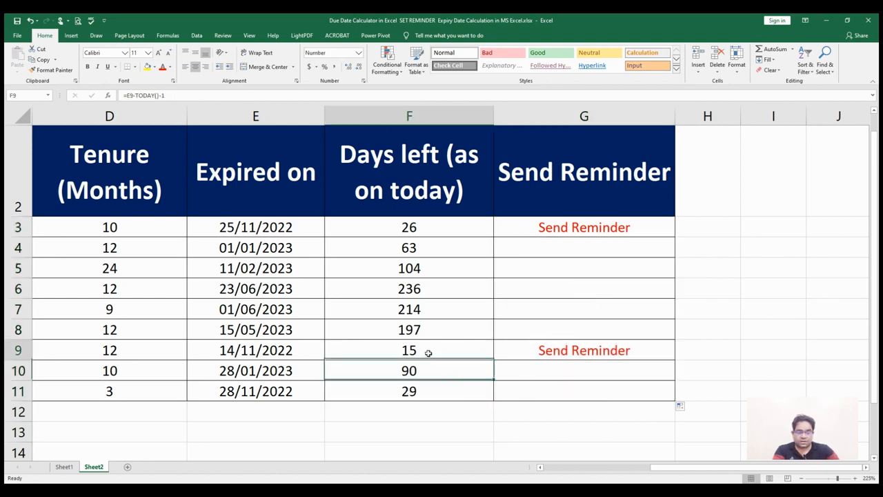
left_click(418, 372)
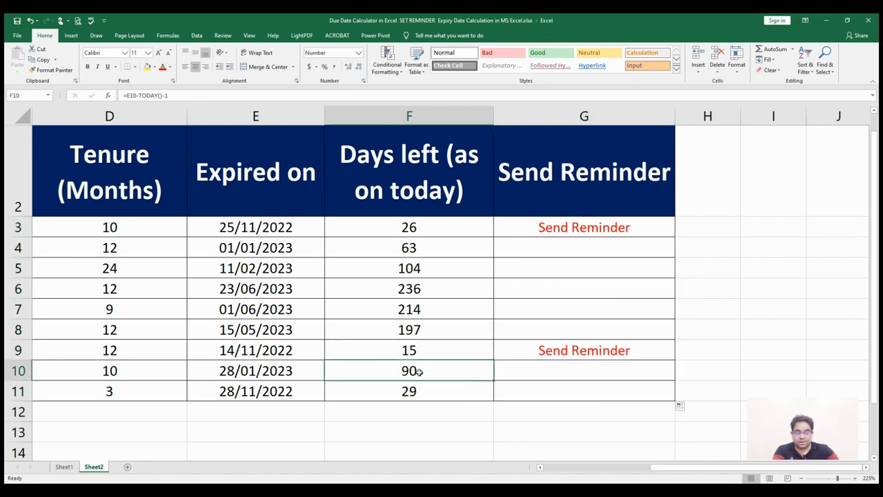
double_click(545, 390)
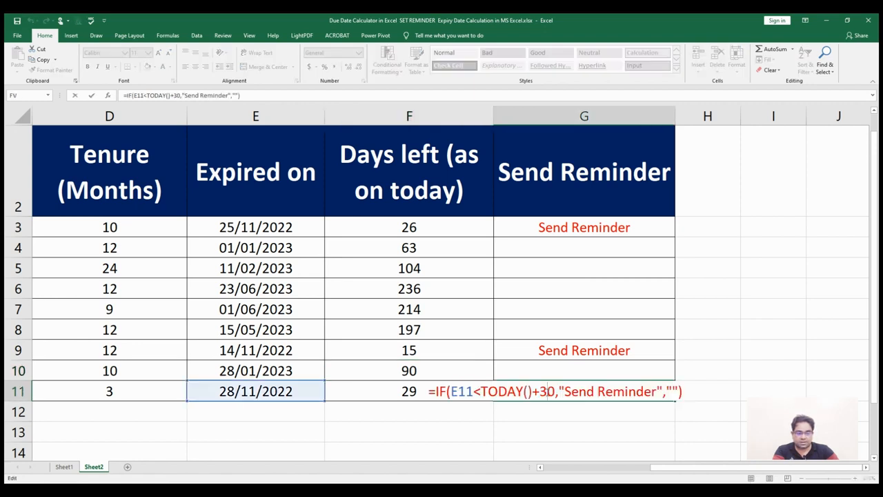
key("ctrl+Return")
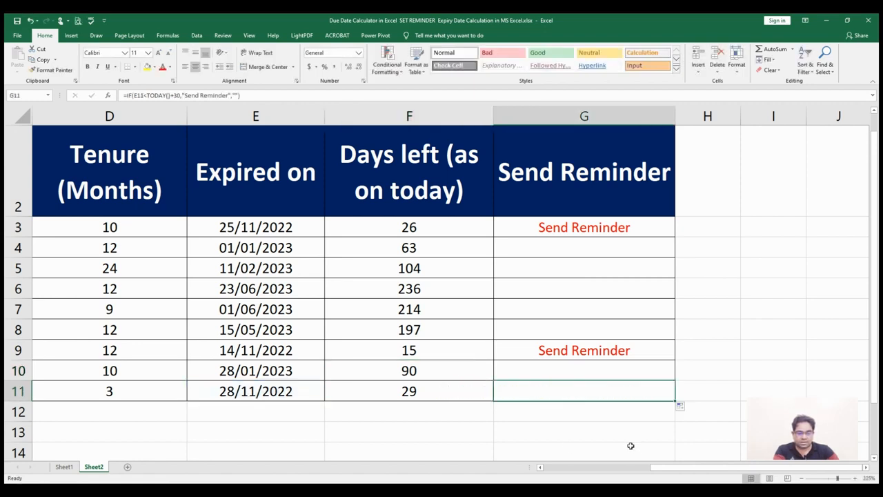